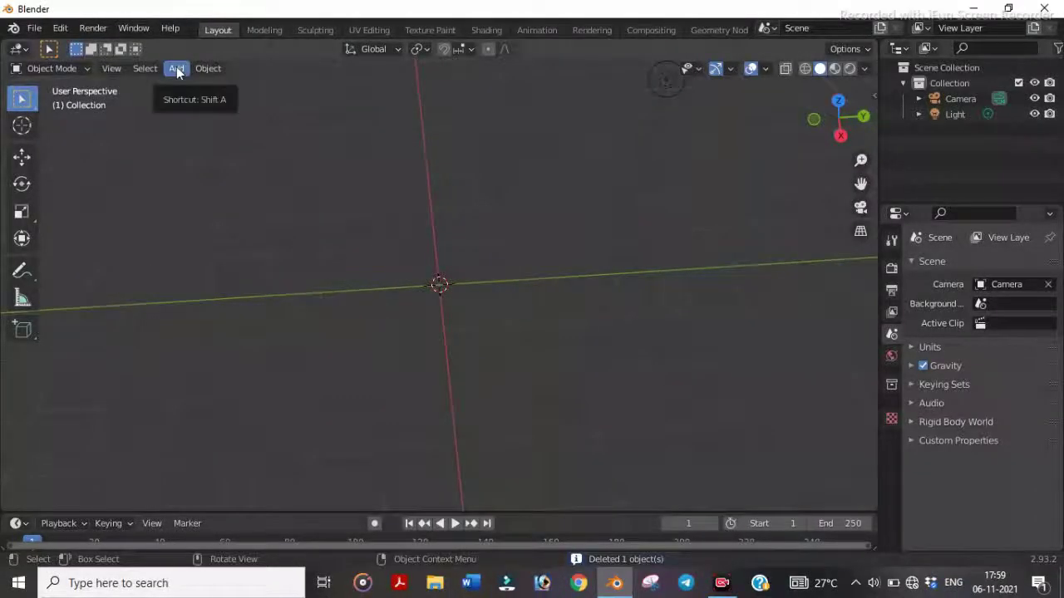
Step: Open the Add > Mesh menu in the 3D viewport header
{"action": "left_click", "coordinate": [176, 70]}
{"action": "mouse_move", "coordinate": [197, 86]}
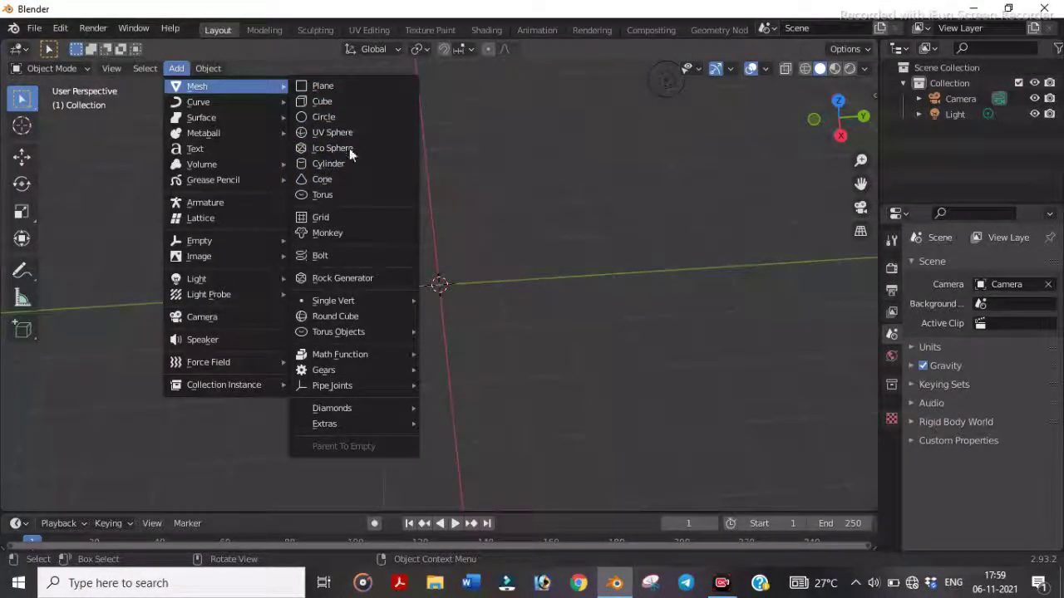
Step: Add a UV sphere and switch to the front view
{"action": "left_click", "coordinate": [340, 133]}
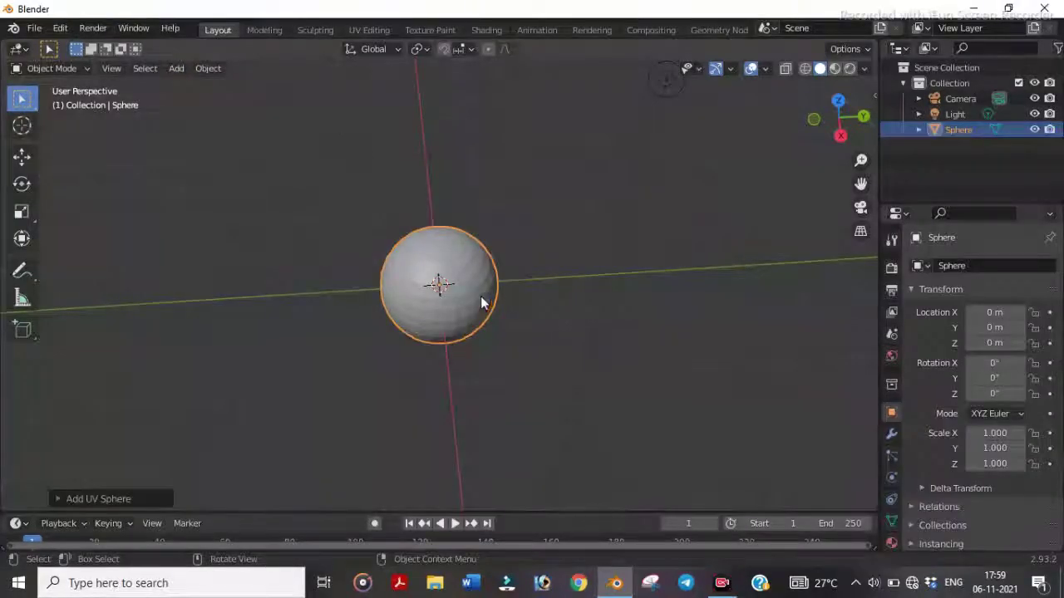
{"action": "mouse_move", "coordinate": [546, 305]}
{"action": "middle_mouse_down"}
{"action": "mouse_move", "coordinate": [242, 263]}
{"action": "mouse_move", "coordinate": [404, 214]}
{"action": "middle_mouse_up"}
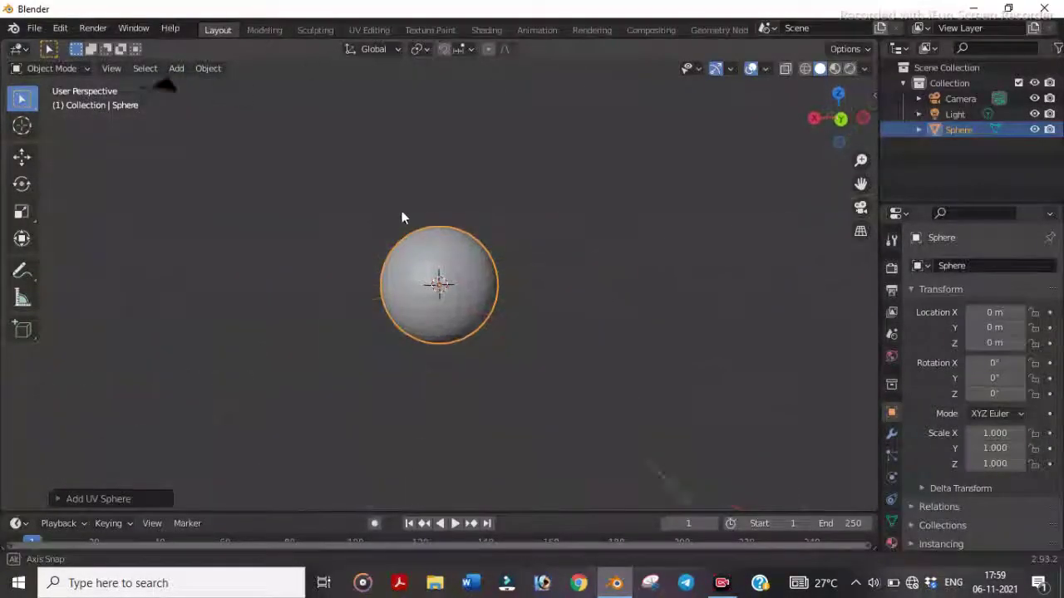
{"action": "key", "text": "KP_1"}
Step: Move the sphere up to about 1.02 m on Z, back in Front Orthographic view
{"action": "key", "text": "g"}
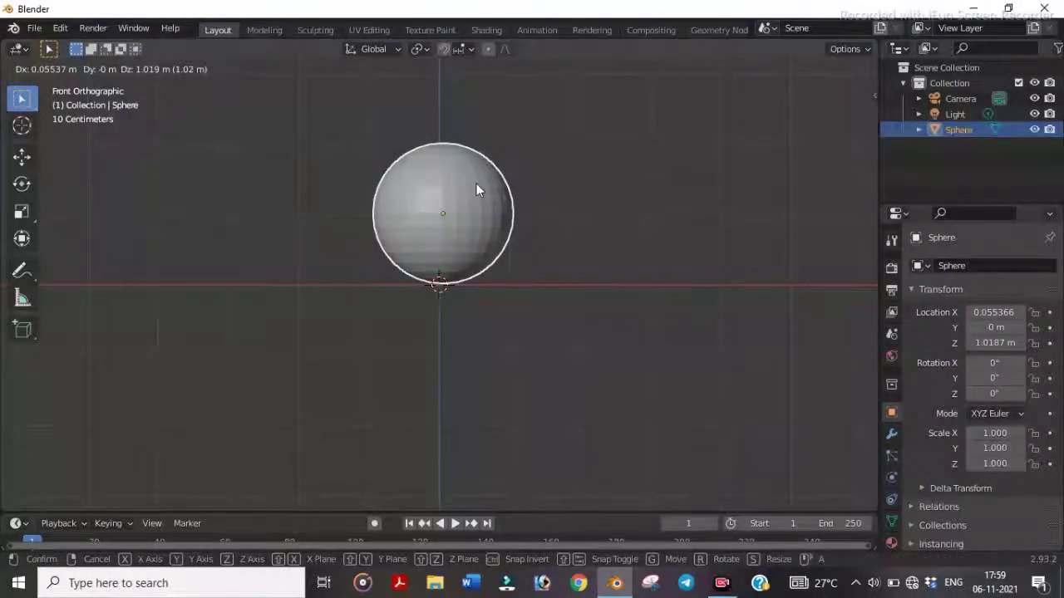
{"action": "left_click", "coordinate": [476, 183]}
{"action": "middle_click_drag", "start_coordinate": [566, 241], "coordinate": [567, 253]}
{"action": "mouse_move", "coordinate": [565, 355]}
{"action": "middle_mouse_down"}
{"action": "mouse_move", "coordinate": [385, 428]}
{"action": "mouse_move", "coordinate": [271, 395]}
{"action": "mouse_move", "coordinate": [271, 267]}
{"action": "mouse_move", "coordinate": [330, 217]}
{"action": "mouse_move", "coordinate": [567, 333]}
{"action": "mouse_move", "coordinate": [634, 298]}
{"action": "mouse_move", "coordinate": [596, 242]}
{"action": "middle_mouse_up"}
{"action": "key", "text": "KP_1"}
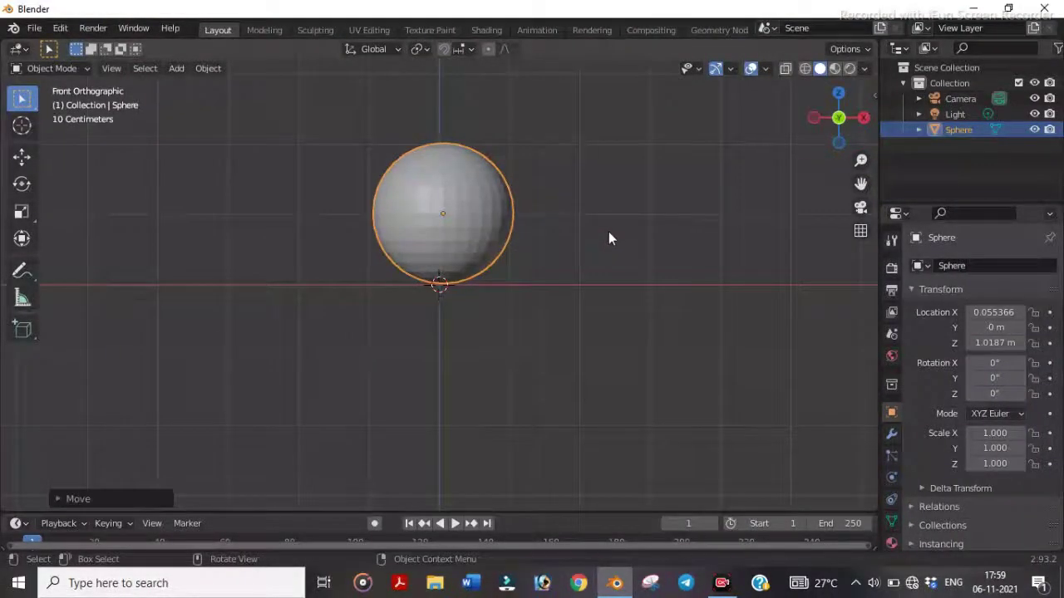
{"action": "scroll", "coordinate": [590, 236], "scroll_direction": "up", "scroll_amount": 2}
{"action": "key", "text": "space"}
{"action": "left_click_drag", "start_coordinate": [574, 234], "coordinate": [584, 338]}
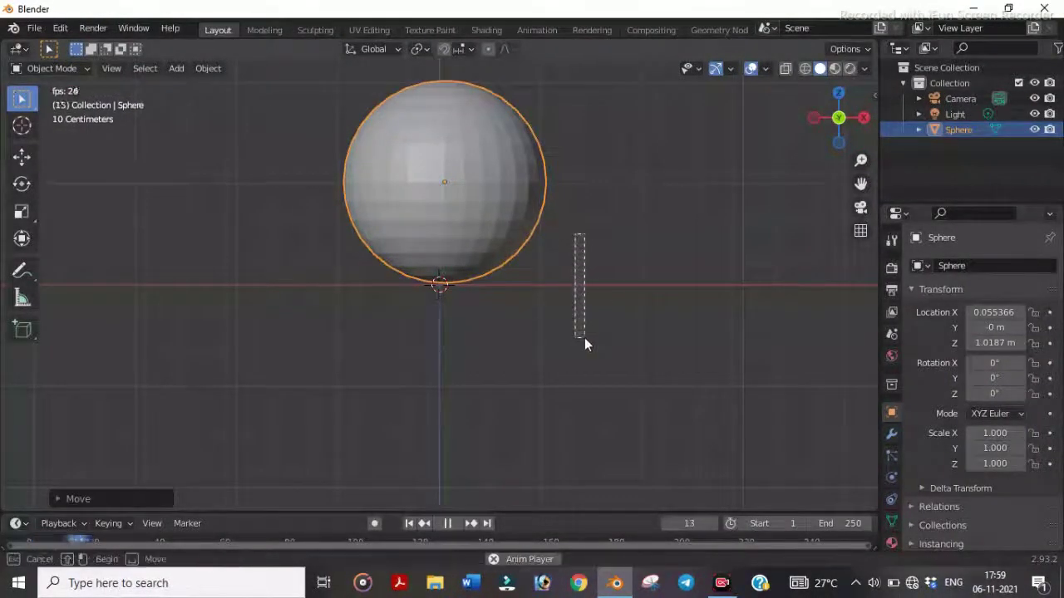
{"action": "key", "text": "space"}
{"action": "middle_click_drag", "start_coordinate": [460, 100], "coordinate": [421, 213], "text": "shift"}
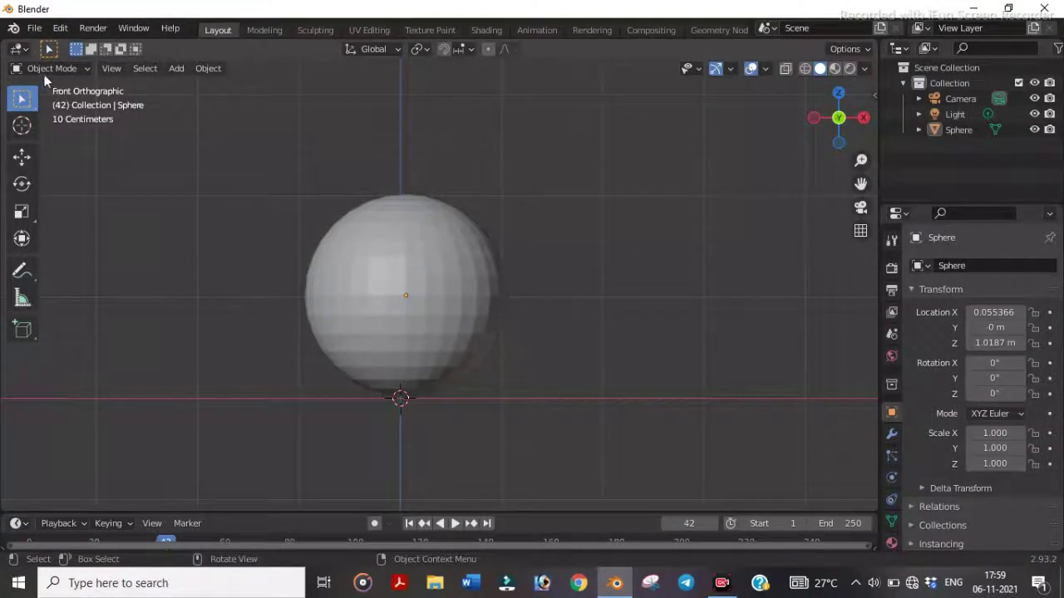
Step: Switch the sphere into Edit Mode and zoom in
{"action": "left_click", "coordinate": [50, 68]}
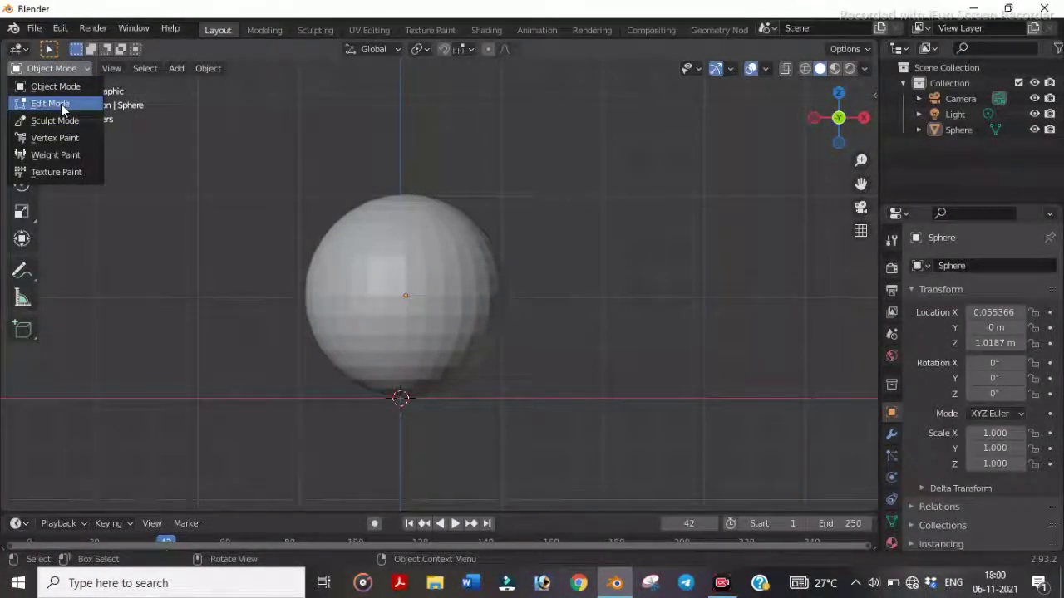
{"action": "left_click", "coordinate": [60, 104]}
{"action": "scroll", "coordinate": [404, 219], "scroll_direction": "up", "scroll_amount": 1}
{"action": "scroll", "coordinate": [391, 207], "scroll_direction": "up", "scroll_amount": 1}
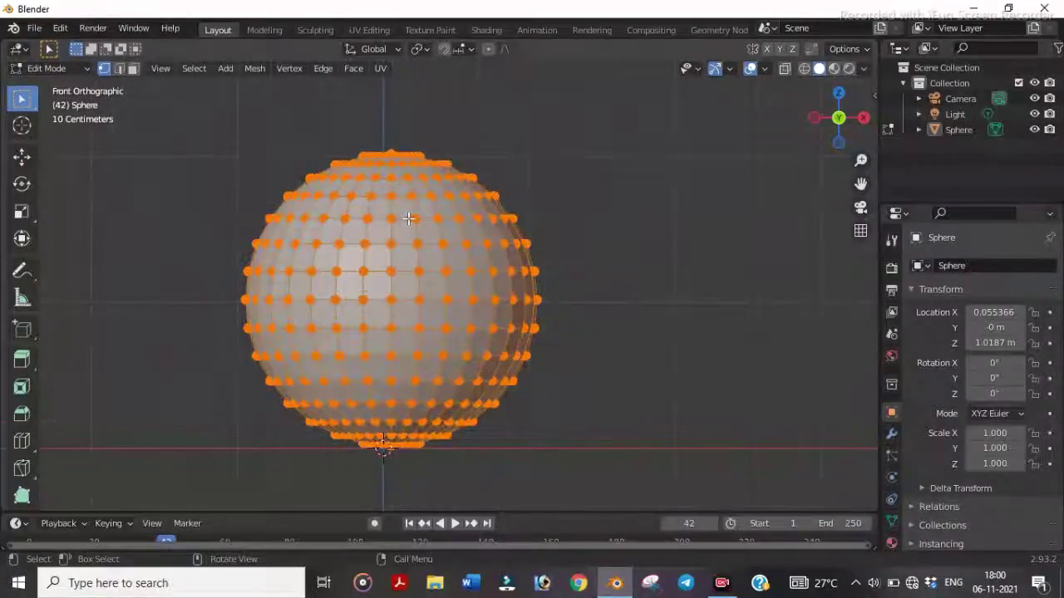
{"action": "scroll", "coordinate": [379, 199], "scroll_direction": "up", "scroll_amount": 1}
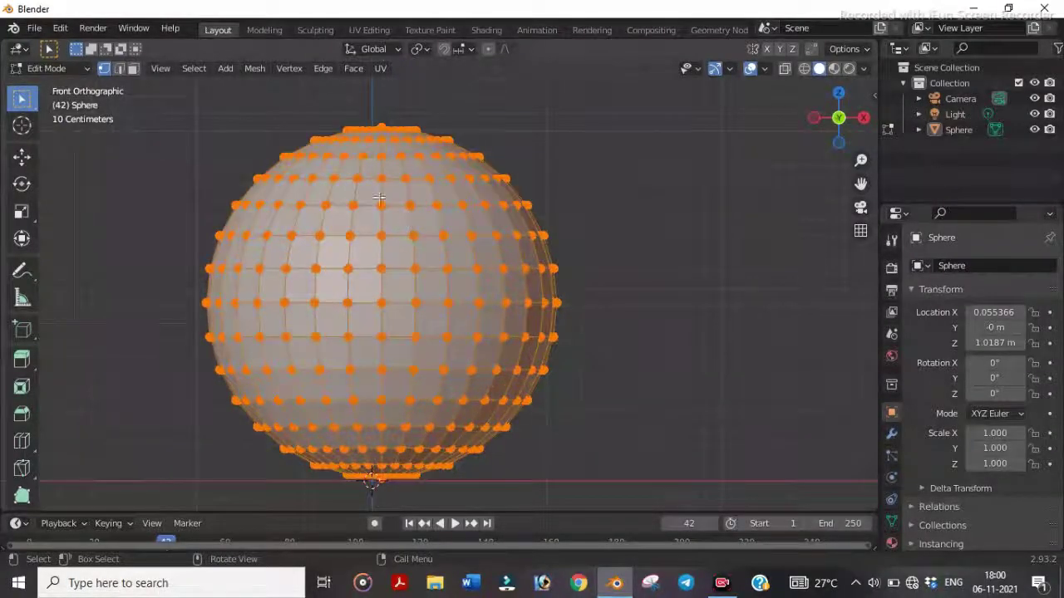
Step: Box-select only the top rows of the sphere's vertices
{"action": "left_click", "coordinate": [198, 70]}
{"action": "left_click", "coordinate": [290, 137]}
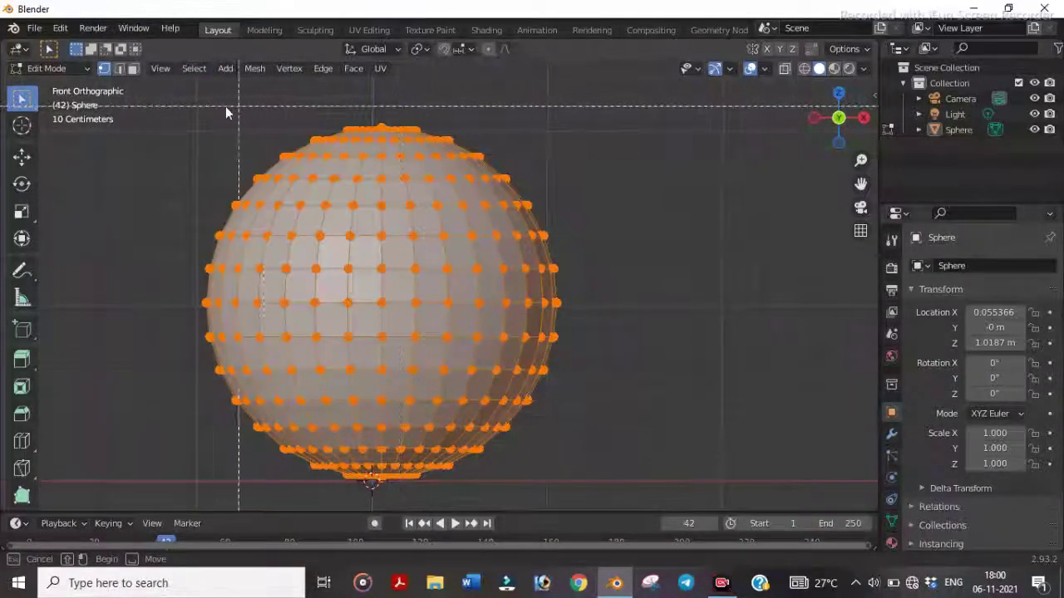
{"action": "left_click_drag", "start_coordinate": [226, 112], "coordinate": [569, 220]}
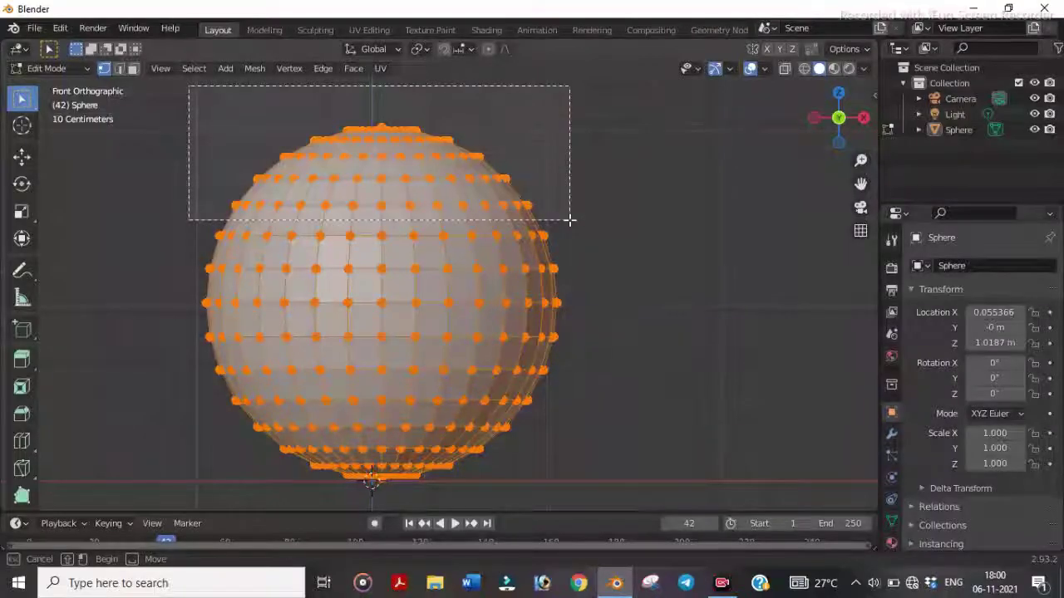
{"action": "left_click_drag", "start_coordinate": [569, 220], "coordinate": [569, 221]}
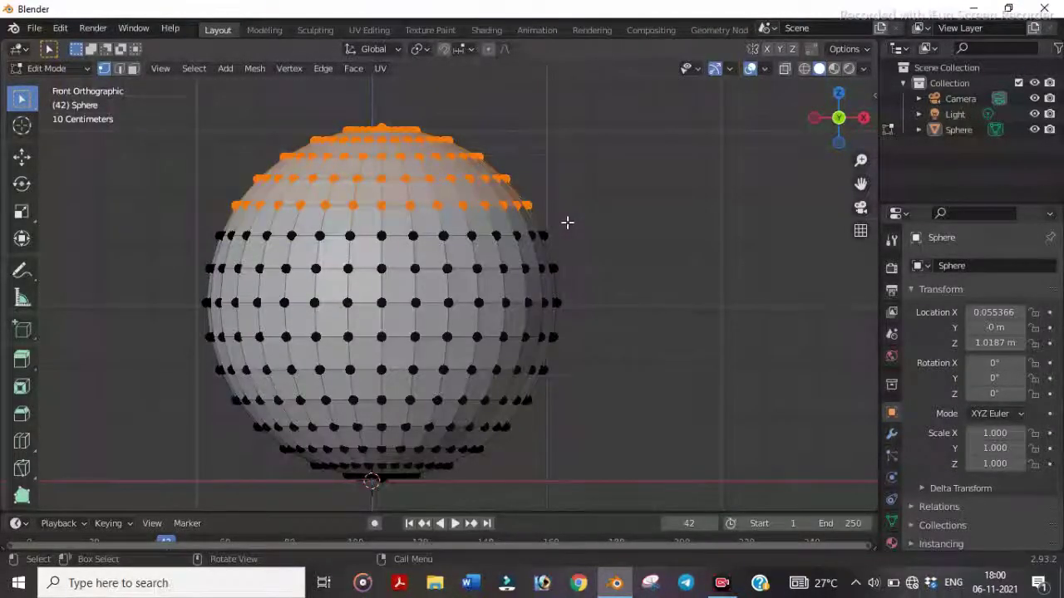
Step: Invert the selection with Ctrl+I and delete the lower vertices, leaving a dome
{"action": "middle_click_drag", "start_coordinate": [567, 222], "coordinate": [428, 249]}
{"action": "key", "text": "ctrl+i"}
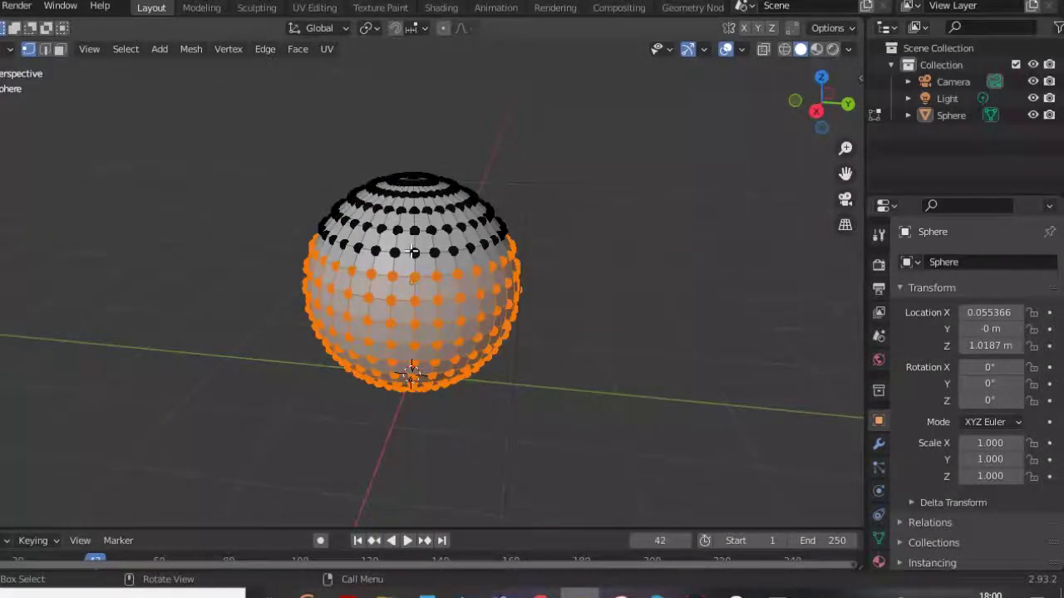
{"action": "key", "text": "x"}
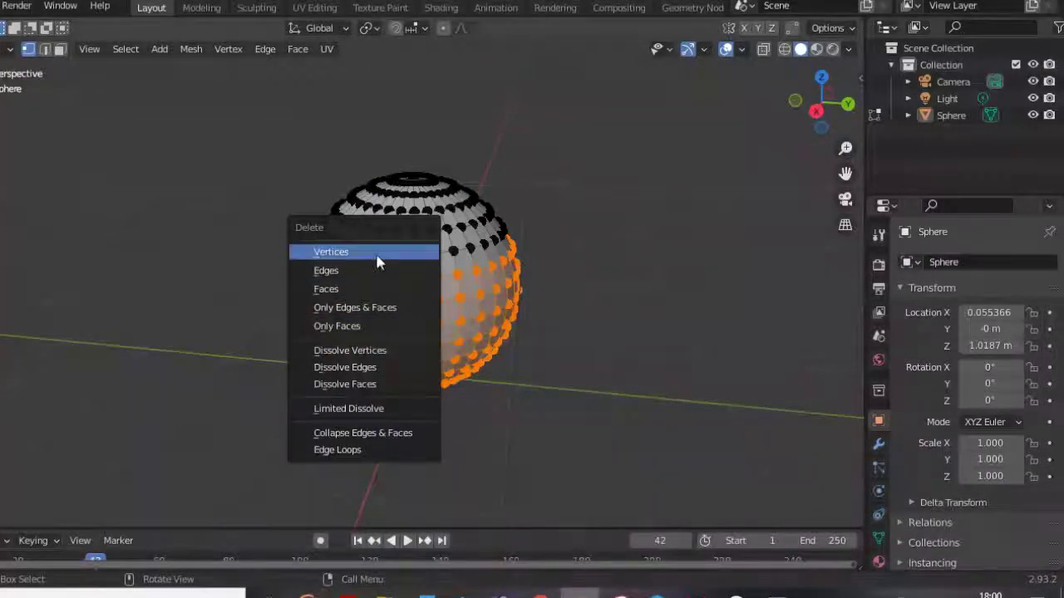
{"action": "left_click", "coordinate": [378, 258]}
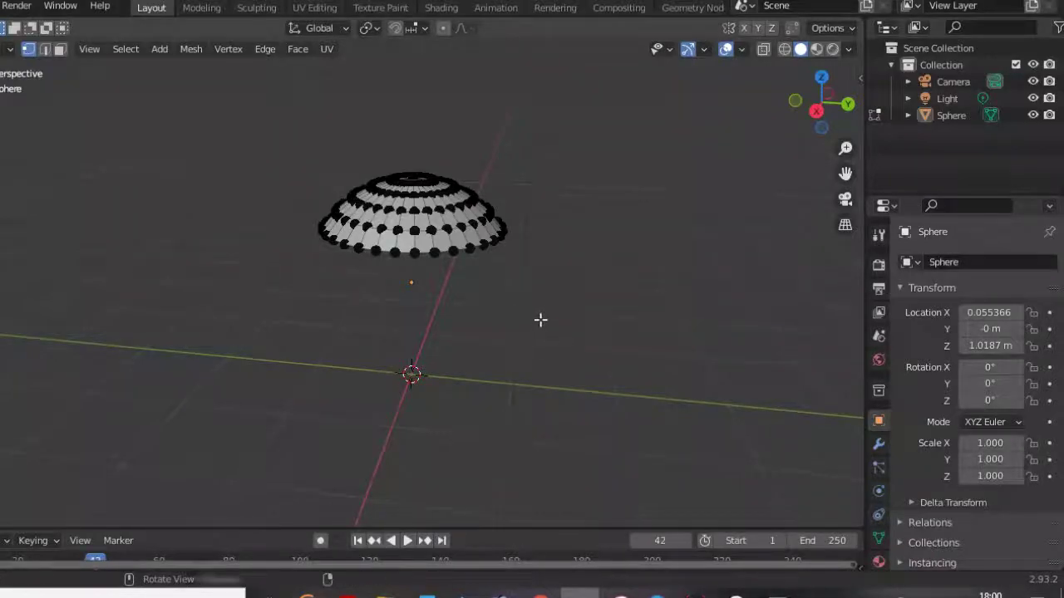
{"action": "middle_click_drag", "start_coordinate": [541, 319], "coordinate": [555, 268]}
Step: Select a rim vertex and switch to a zoomed-in Front Orthographic view
{"action": "left_click", "coordinate": [555, 268]}
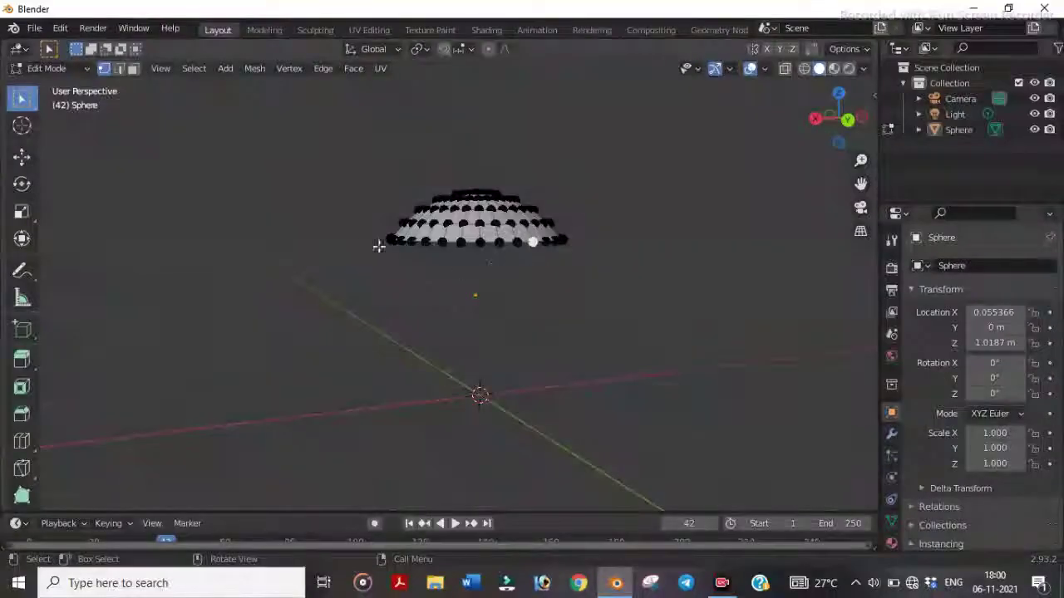
{"action": "key", "text": "KP_5"}
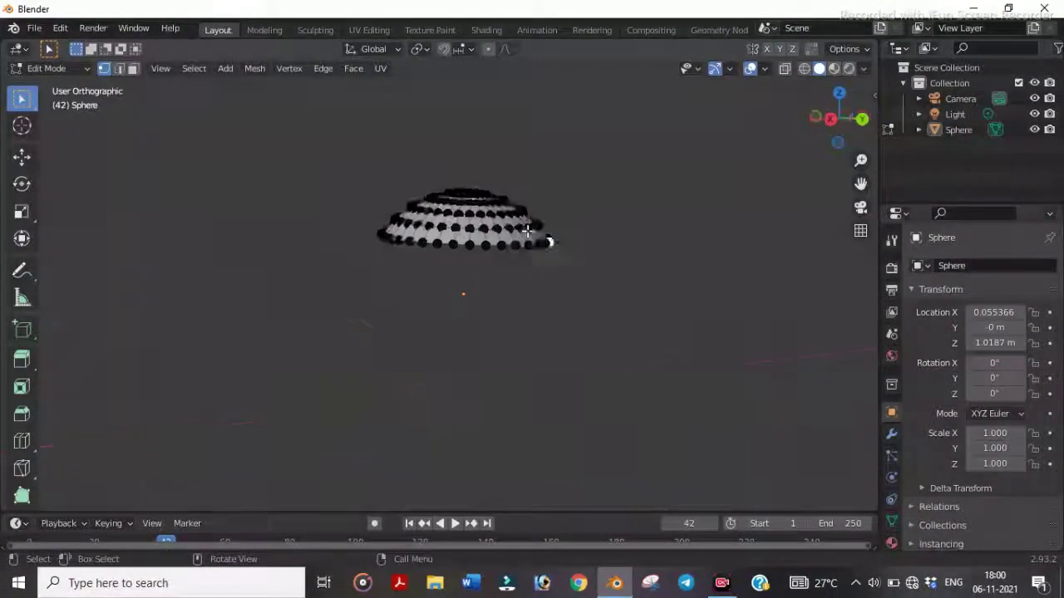
{"action": "key", "text": "KP_1"}
{"action": "scroll", "coordinate": [488, 249], "scroll_direction": "up", "scroll_amount": 4}
{"action": "scroll", "coordinate": [489, 249], "scroll_direction": "up", "scroll_amount": 1}
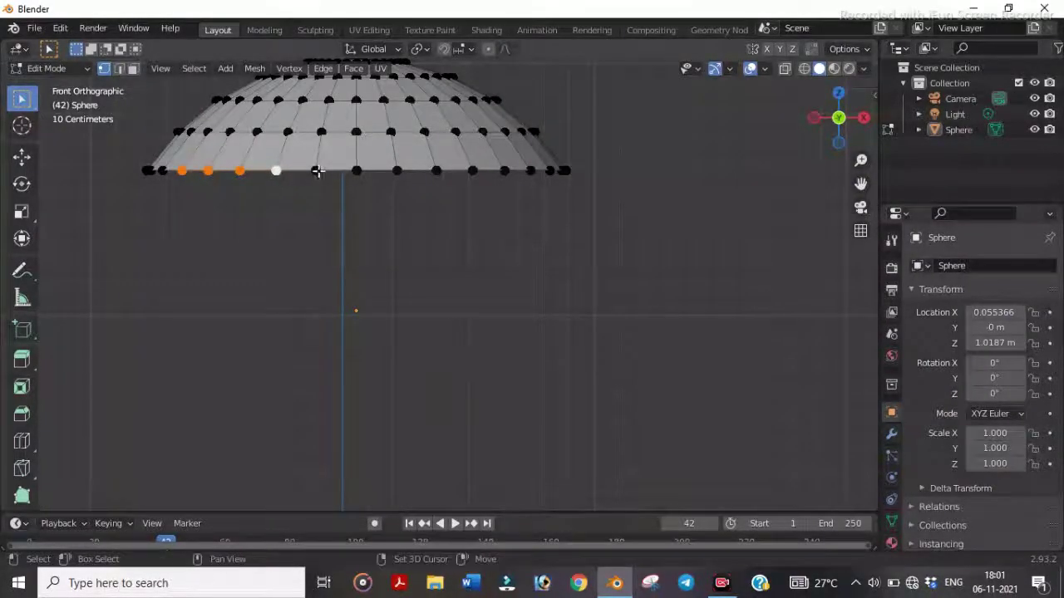
Step: Select the front run of bottom-rim vertices from the left side to the centre
{"action": "left_click", "coordinate": [315, 172], "text": "shift"}
{"action": "left_click", "coordinate": [356, 171], "text": "alt+shift"}
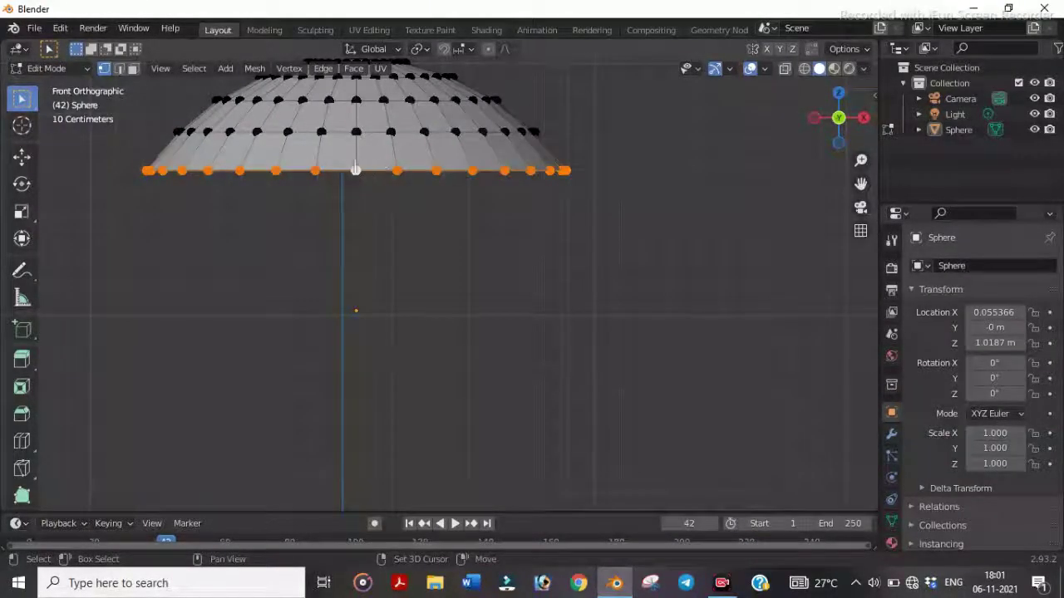
{"action": "left_click", "coordinate": [351, 201]}
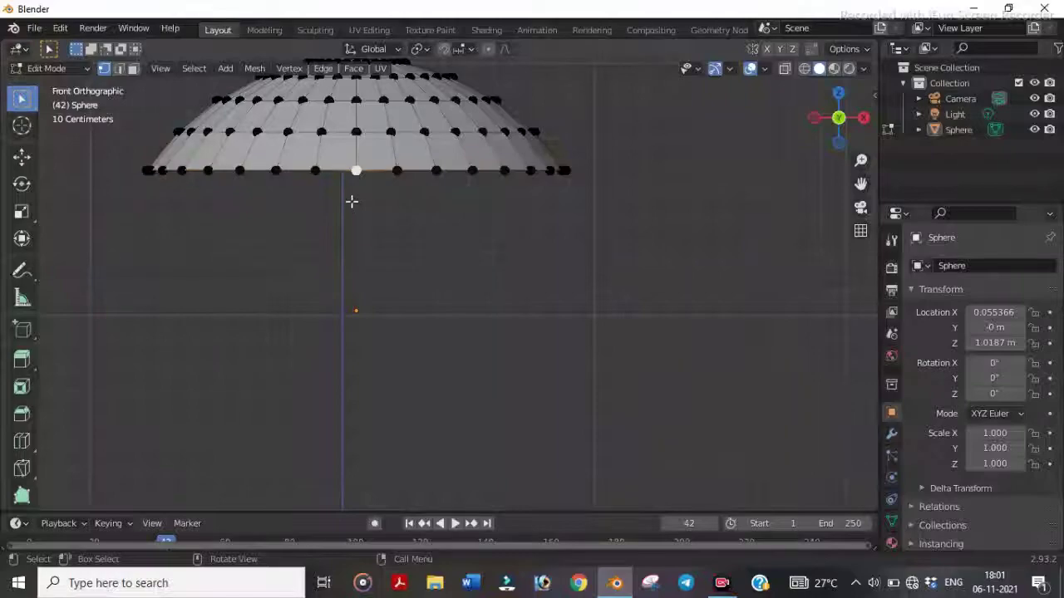
{"action": "left_click", "coordinate": [162, 170], "text": "shift"}
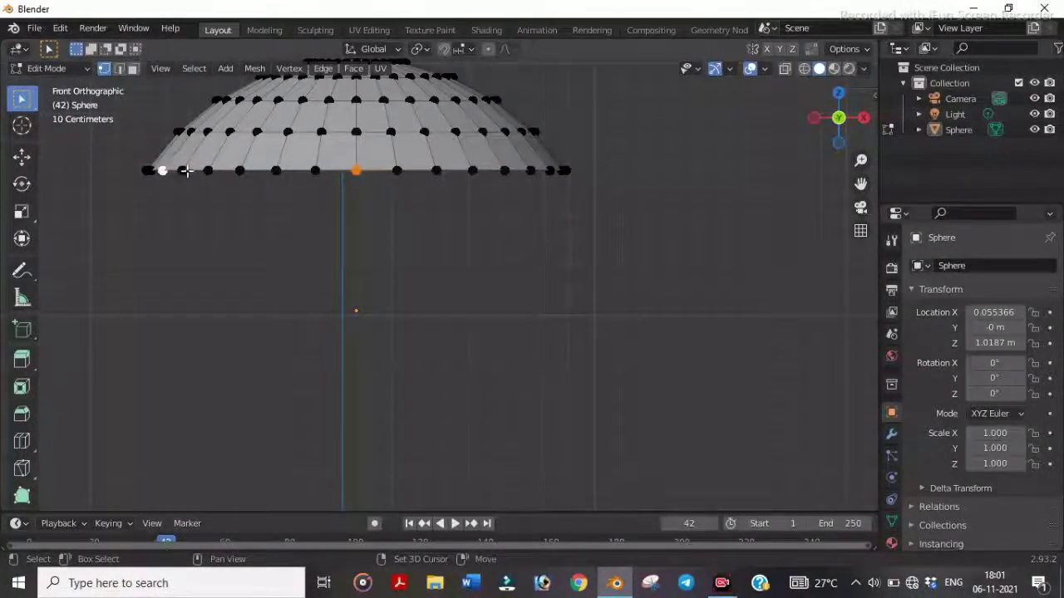
{"action": "left_click", "coordinate": [182, 170], "text": "shift"}
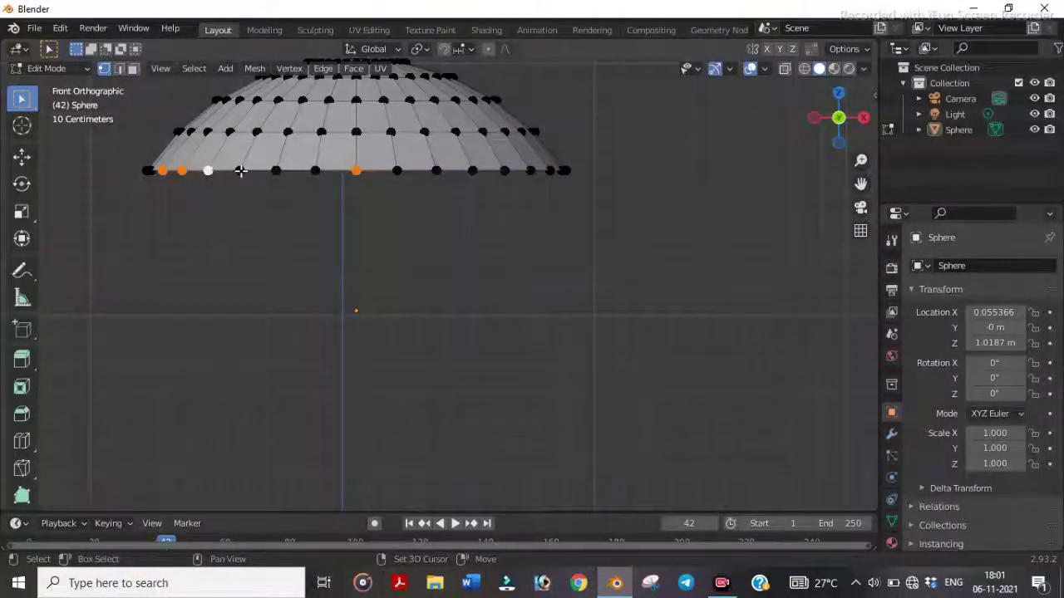
{"action": "left_click", "coordinate": [241, 171], "text": "shift"}
{"action": "left_click", "coordinate": [275, 170], "text": "shift"}
{"action": "left_click", "coordinate": [315, 170], "text": "shift"}
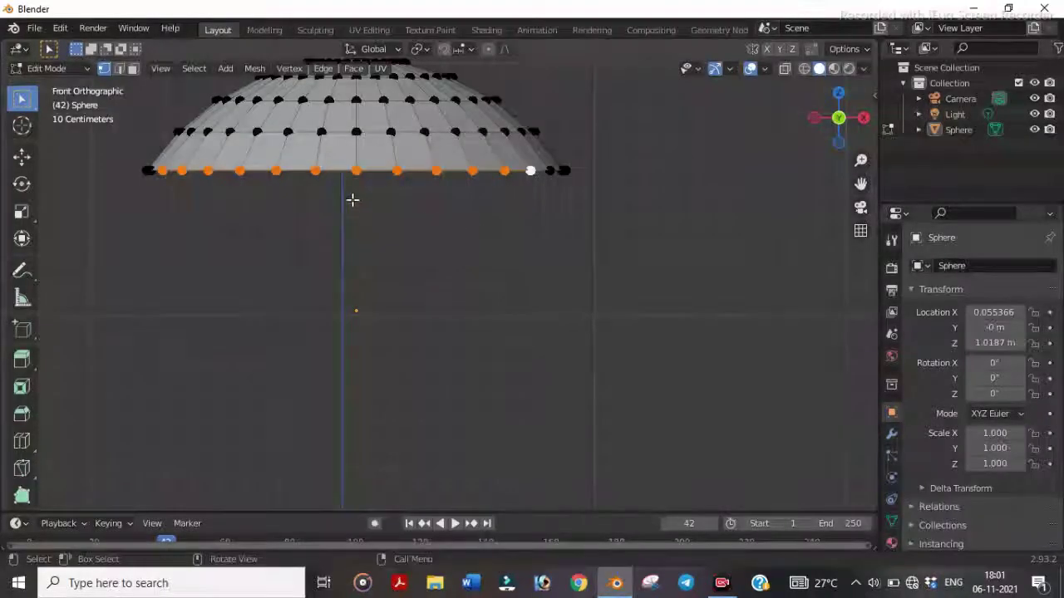
Step: Pull the selected front rim vertices outward along Y to form the brim
{"action": "key", "text": "KP_7"}
{"action": "middle_click_drag", "start_coordinate": [346, 196], "coordinate": [510, 383]}
{"action": "key", "text": "g"}
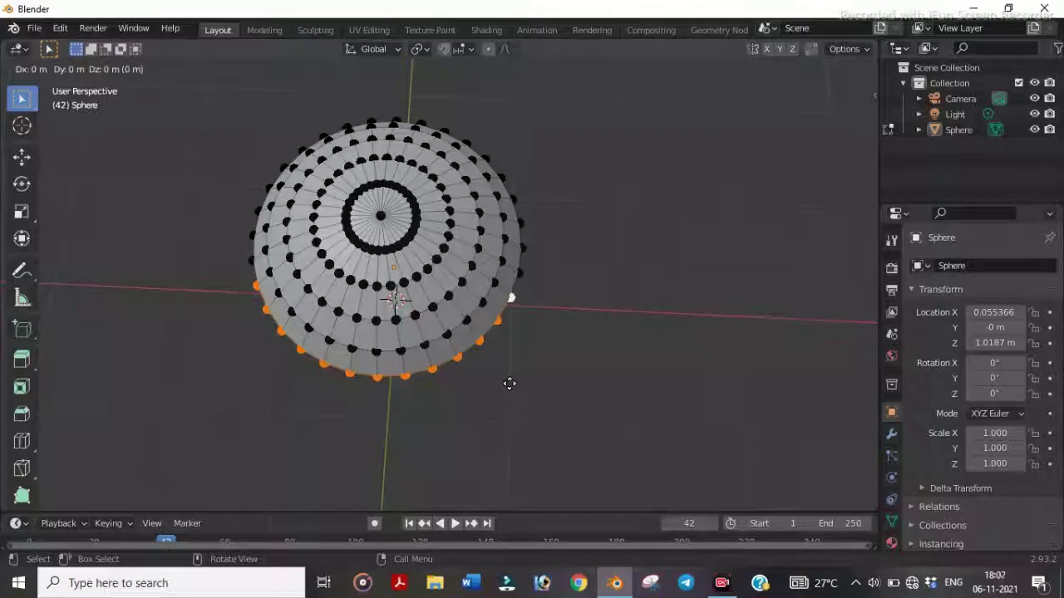
{"action": "key", "text": "x"}
{"action": "key", "text": "y"}
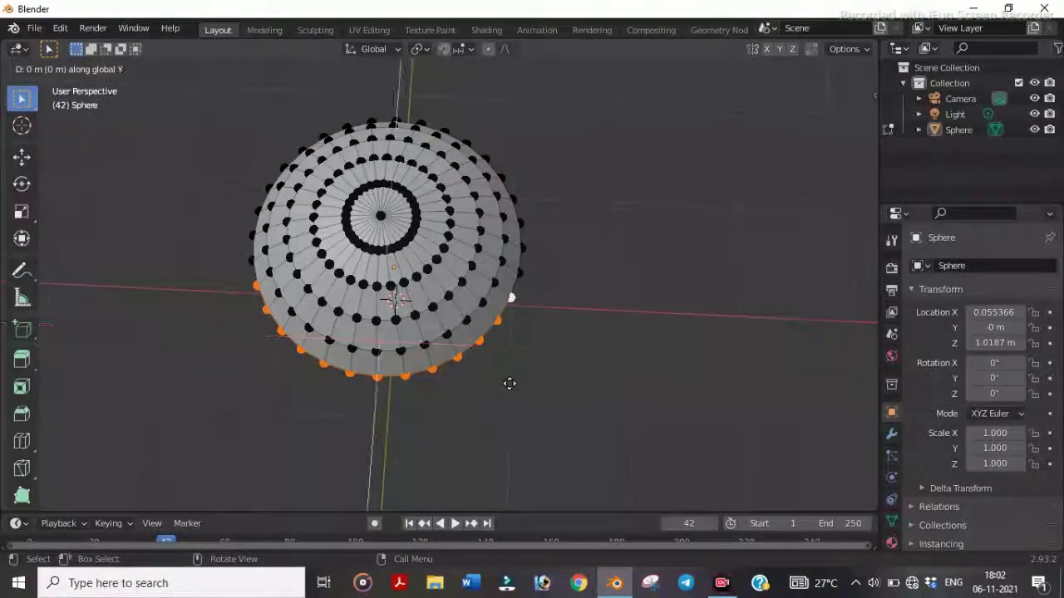
{"action": "left_click", "coordinate": [489, 122]}
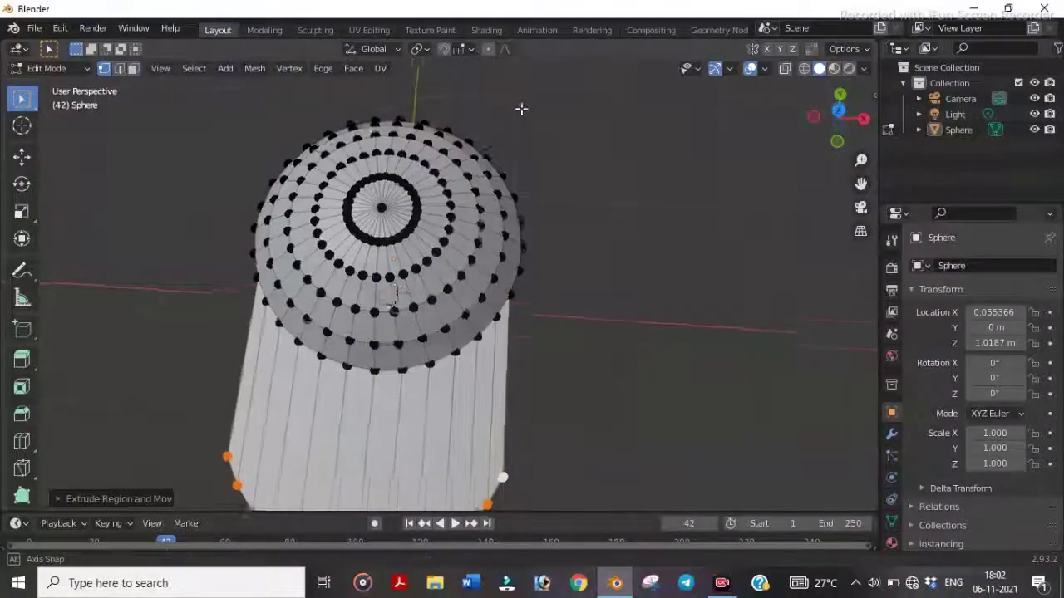
Step: Deselect the brim, orbit to a side view, and switch to Face select mode
{"action": "mouse_move", "coordinate": [521, 130]}
{"action": "middle_mouse_down"}
{"action": "mouse_move", "coordinate": [516, 380]}
{"action": "mouse_move", "coordinate": [633, 281]}
{"action": "mouse_move", "coordinate": [696, 266]}
{"action": "mouse_move", "coordinate": [370, 359]}
{"action": "mouse_move", "coordinate": [684, 344]}
{"action": "mouse_move", "coordinate": [506, 290]}
{"action": "mouse_move", "coordinate": [485, 304]}
{"action": "mouse_move", "coordinate": [810, 284]}
{"action": "mouse_move", "coordinate": [591, 329]}
{"action": "mouse_move", "coordinate": [667, 311]}
{"action": "mouse_move", "coordinate": [679, 296]}
{"action": "mouse_move", "coordinate": [592, 312]}
{"action": "middle_mouse_up"}
{"action": "left_click", "coordinate": [592, 312]}
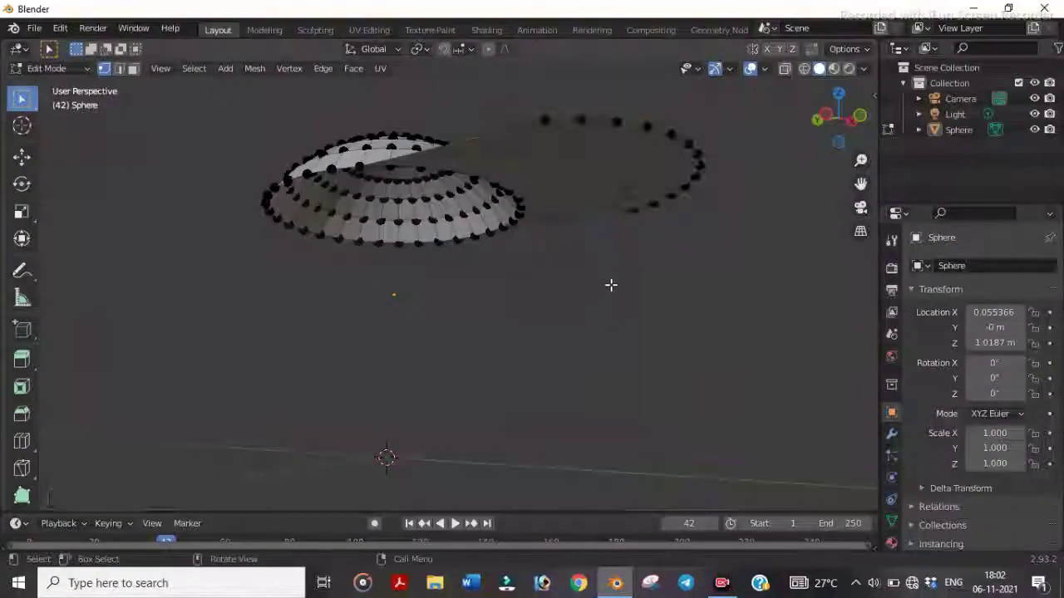
{"action": "mouse_move", "coordinate": [639, 266]}
{"action": "middle_mouse_down"}
{"action": "mouse_move", "coordinate": [596, 323]}
{"action": "mouse_move", "coordinate": [637, 320]}
{"action": "mouse_move", "coordinate": [498, 351]}
{"action": "mouse_move", "coordinate": [551, 340]}
{"action": "mouse_move", "coordinate": [570, 325]}
{"action": "mouse_move", "coordinate": [560, 314]}
{"action": "middle_mouse_up"}
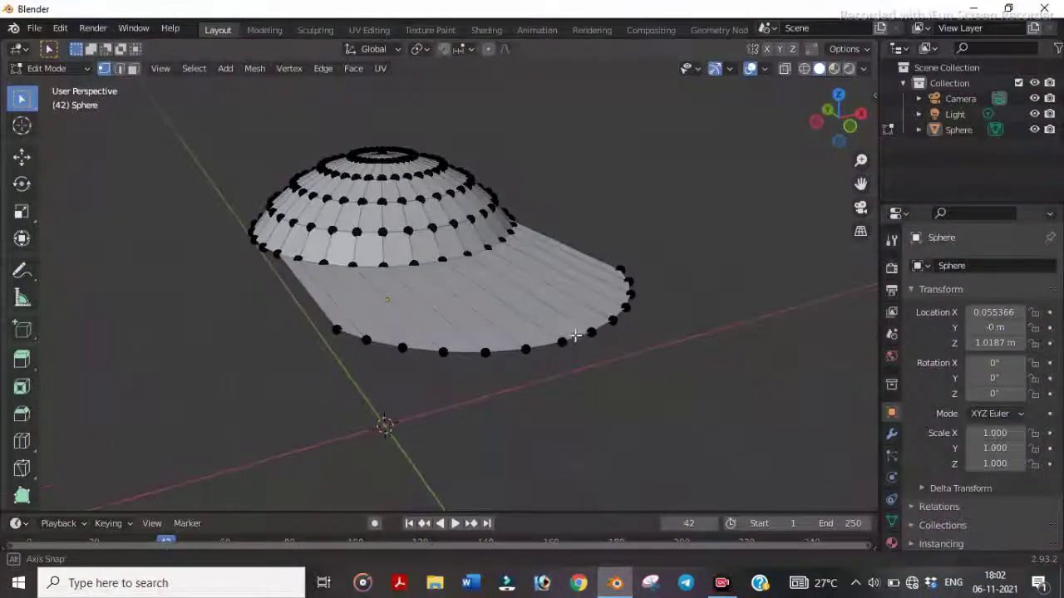
{"action": "scroll", "coordinate": [560, 312], "scroll_direction": "up", "scroll_amount": 3}
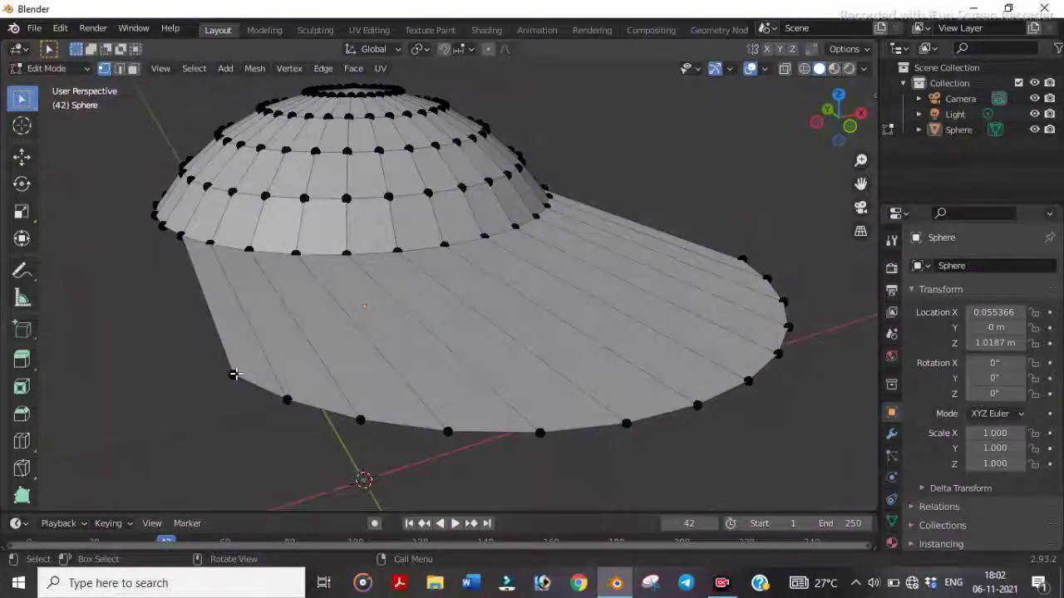
{"action": "left_click", "coordinate": [122, 69]}
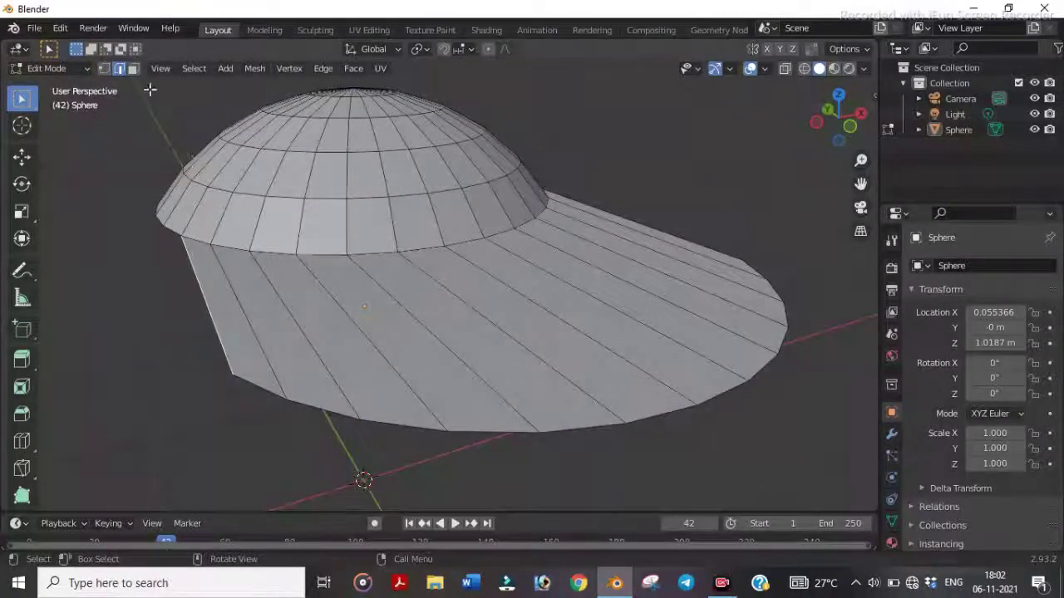
{"action": "left_click", "coordinate": [132, 69]}
Step: Move a face on the dome's lower edge slightly upward
{"action": "left_click", "coordinate": [252, 372]}
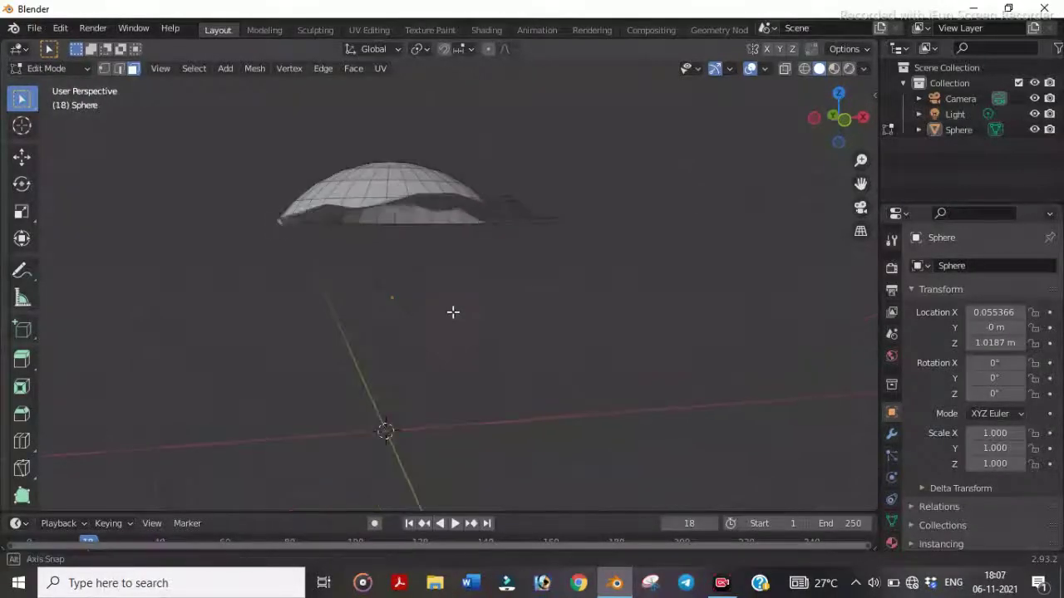
{"action": "left_click", "coordinate": [357, 229]}
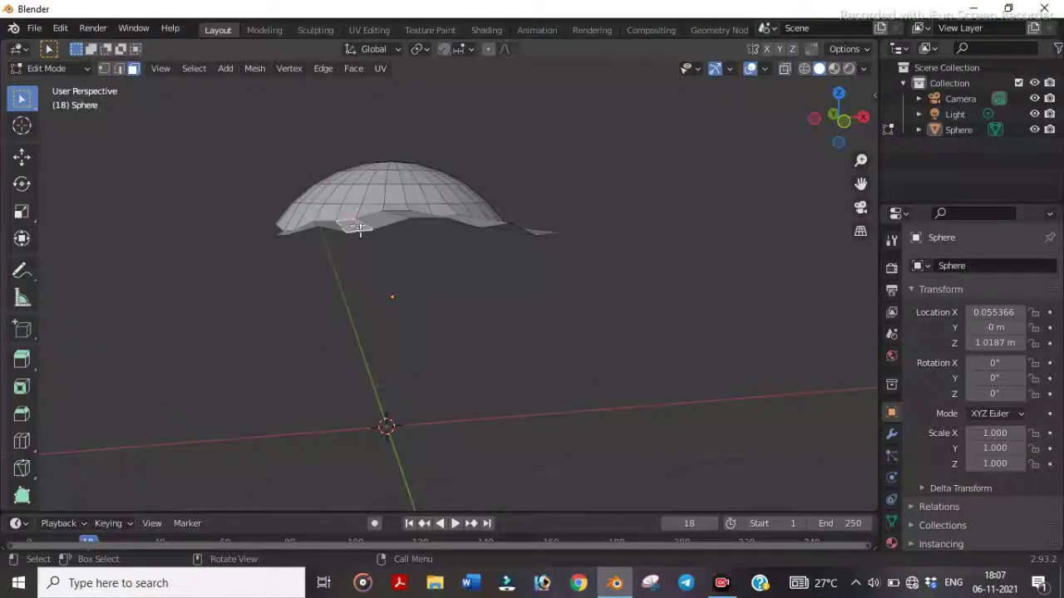
{"action": "key", "text": "g"}
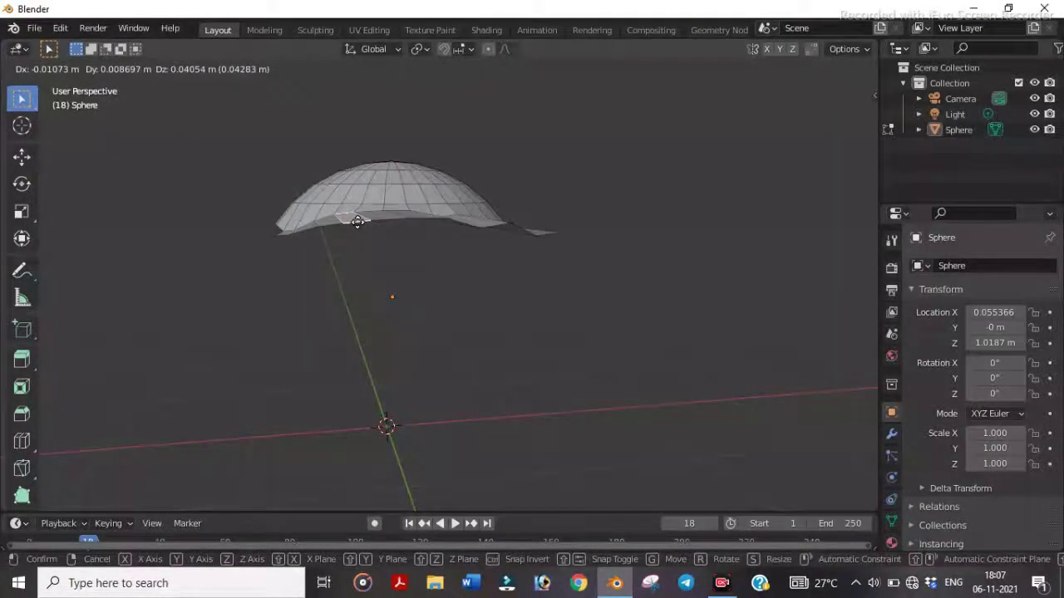
{"action": "left_click", "coordinate": [358, 221]}
{"action": "left_click", "coordinate": [481, 247]}
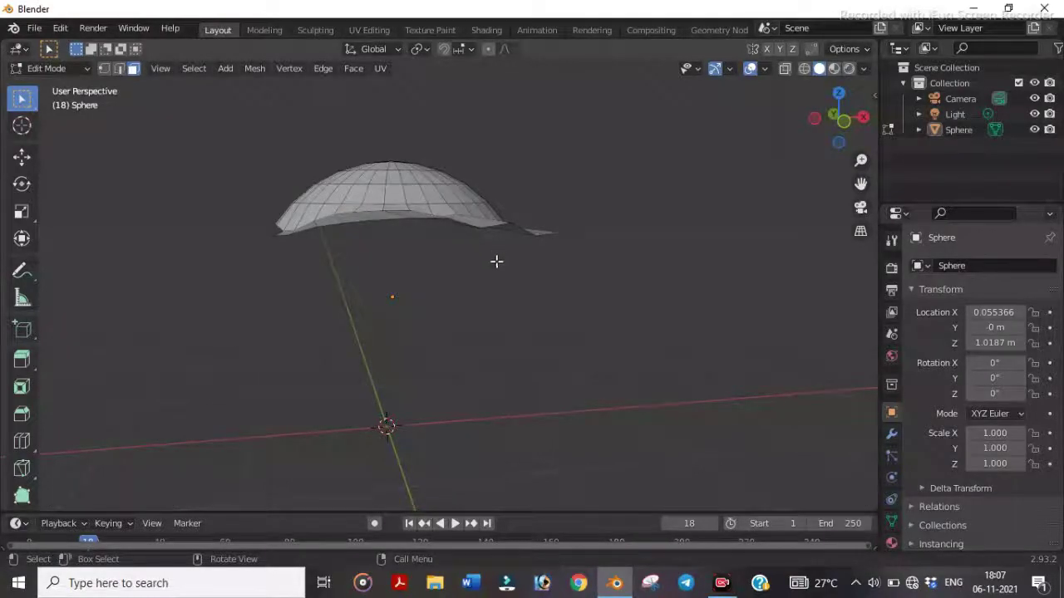
{"action": "mouse_move", "coordinate": [496, 261]}
{"action": "middle_mouse_down"}
{"action": "mouse_move", "coordinate": [465, 268]}
{"action": "mouse_move", "coordinate": [423, 245]}
{"action": "mouse_move", "coordinate": [446, 257]}
{"action": "mouse_move", "coordinate": [437, 228]}
{"action": "mouse_move", "coordinate": [439, 254]}
{"action": "mouse_move", "coordinate": [427, 243]}
{"action": "middle_mouse_up"}
Step: Raise two neighbouring faces on the dome's lower rim
{"action": "left_click", "coordinate": [422, 245]}
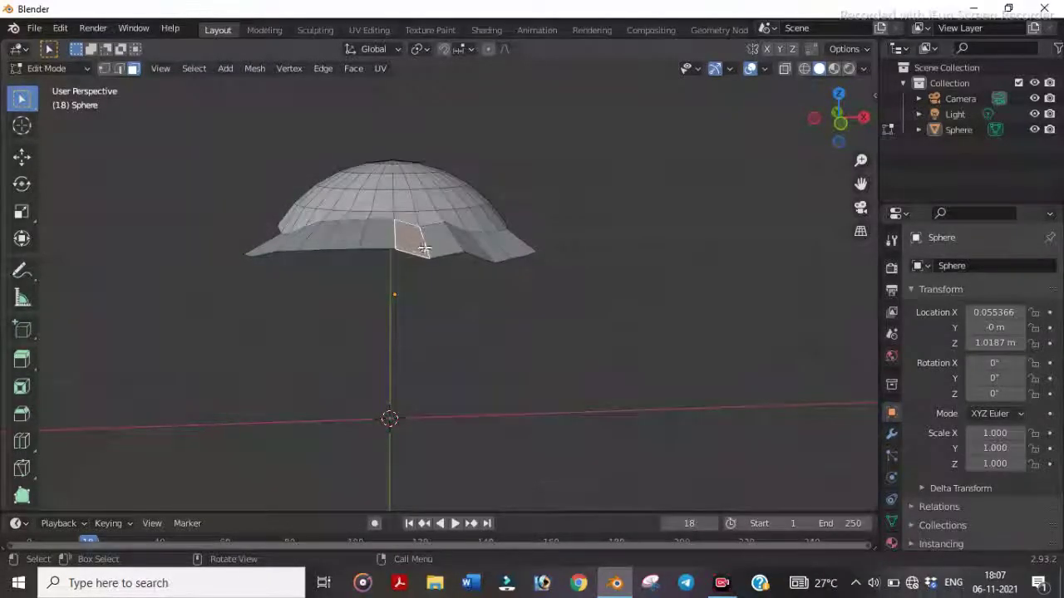
{"action": "key", "text": "g"}
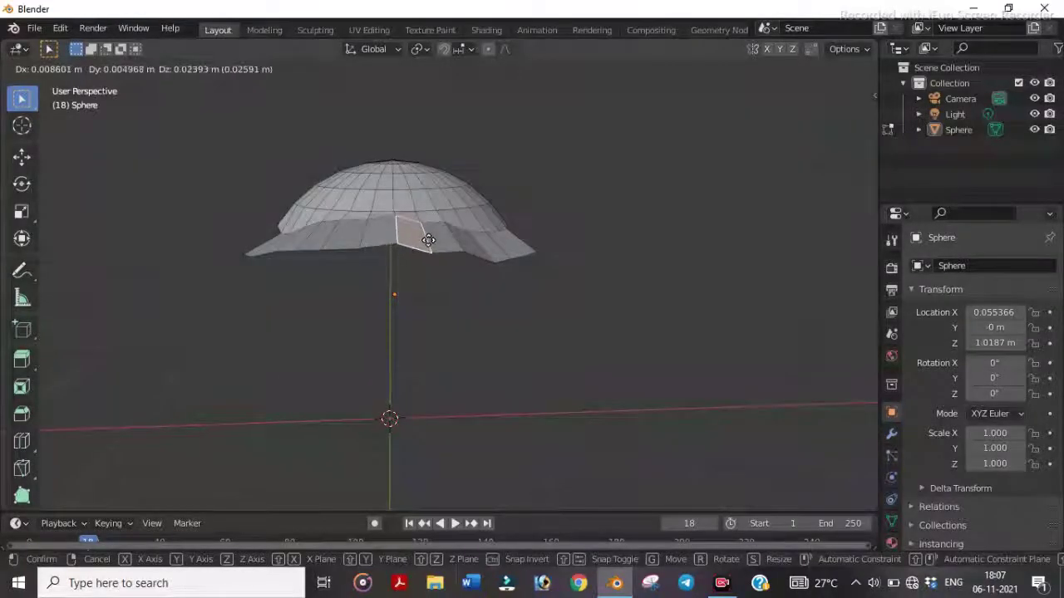
{"action": "left_click", "coordinate": [428, 240]}
{"action": "left_click", "coordinate": [437, 239]}
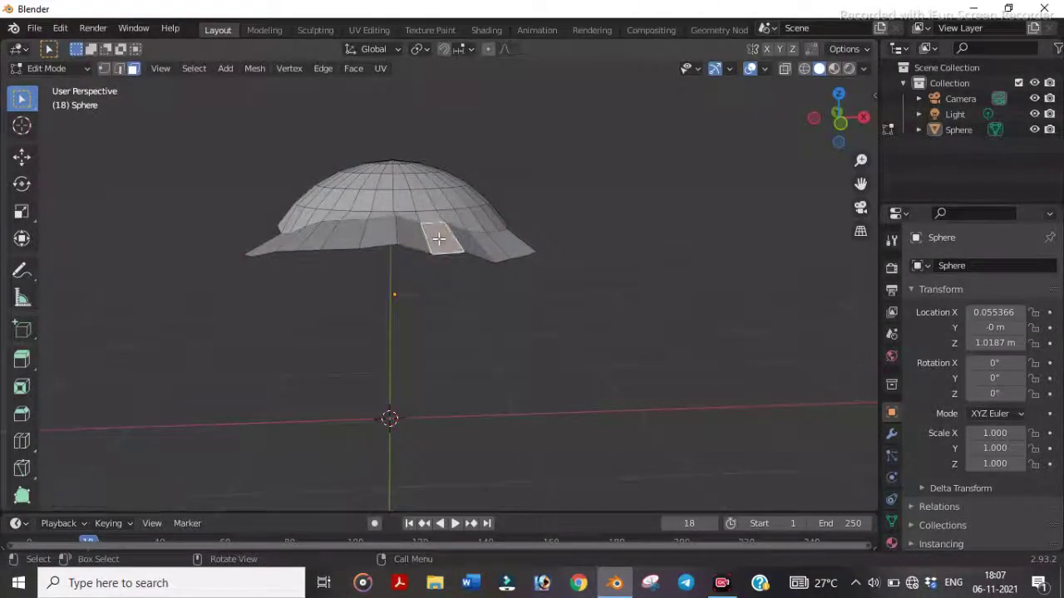
{"action": "key", "text": "g"}
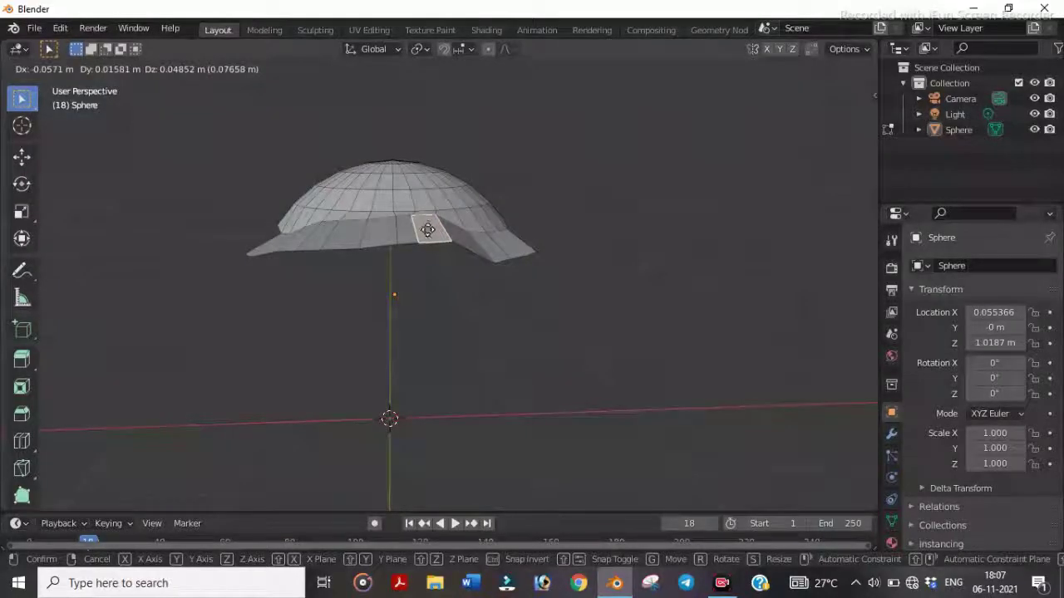
{"action": "left_click", "coordinate": [422, 226]}
{"action": "left_click", "coordinate": [446, 292]}
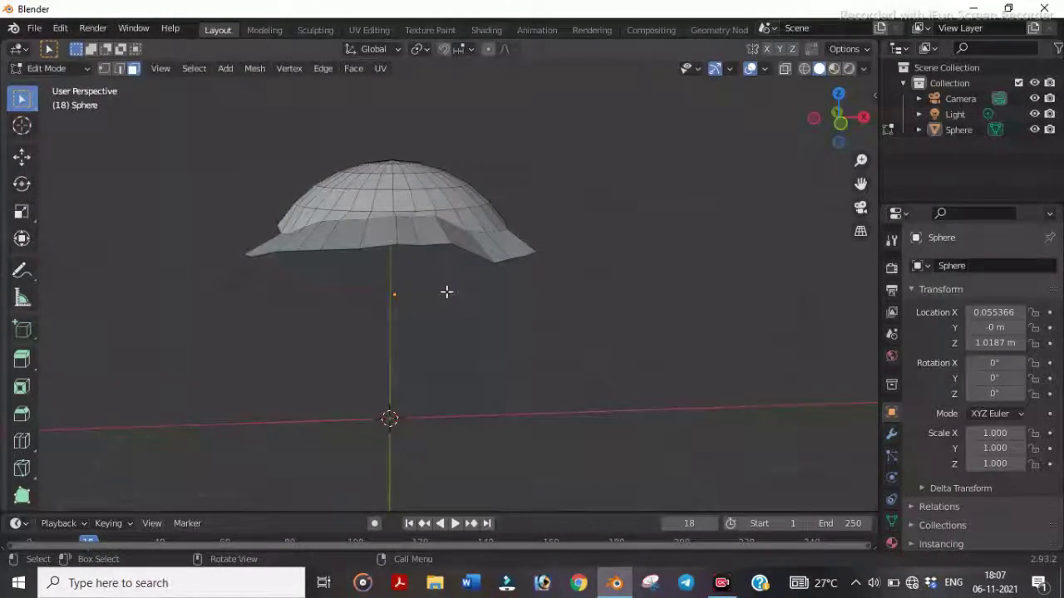
{"action": "mouse_move", "coordinate": [446, 292]}
{"action": "middle_mouse_down"}
{"action": "mouse_move", "coordinate": [432, 285]}
{"action": "mouse_move", "coordinate": [447, 288]}
{"action": "mouse_move", "coordinate": [451, 272]}
{"action": "middle_mouse_up"}
Step: Move a face on the brim upward to curve its edge
{"action": "left_click", "coordinate": [463, 252]}
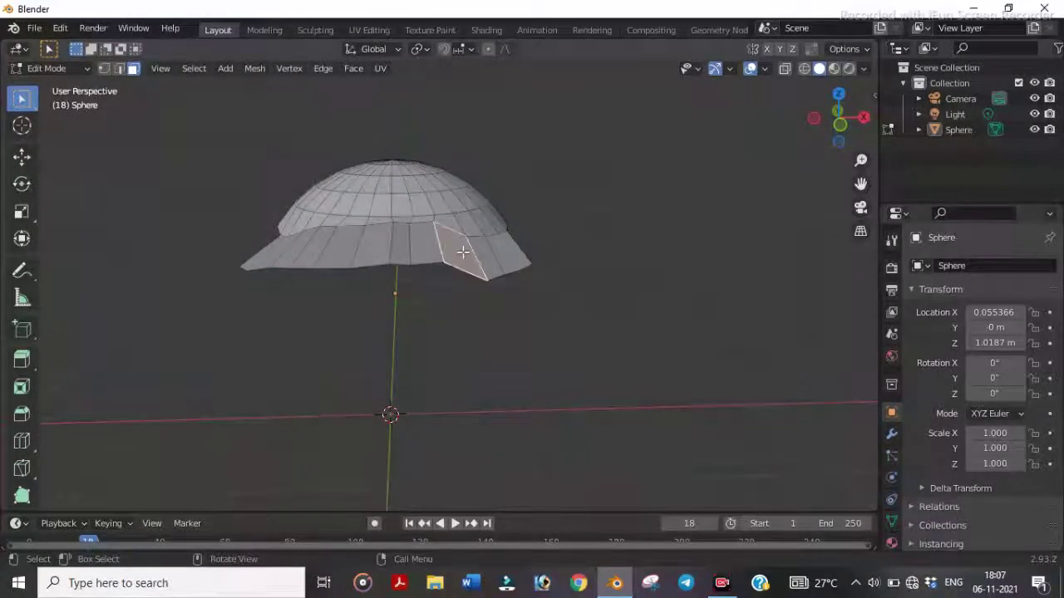
{"action": "key", "text": "g"}
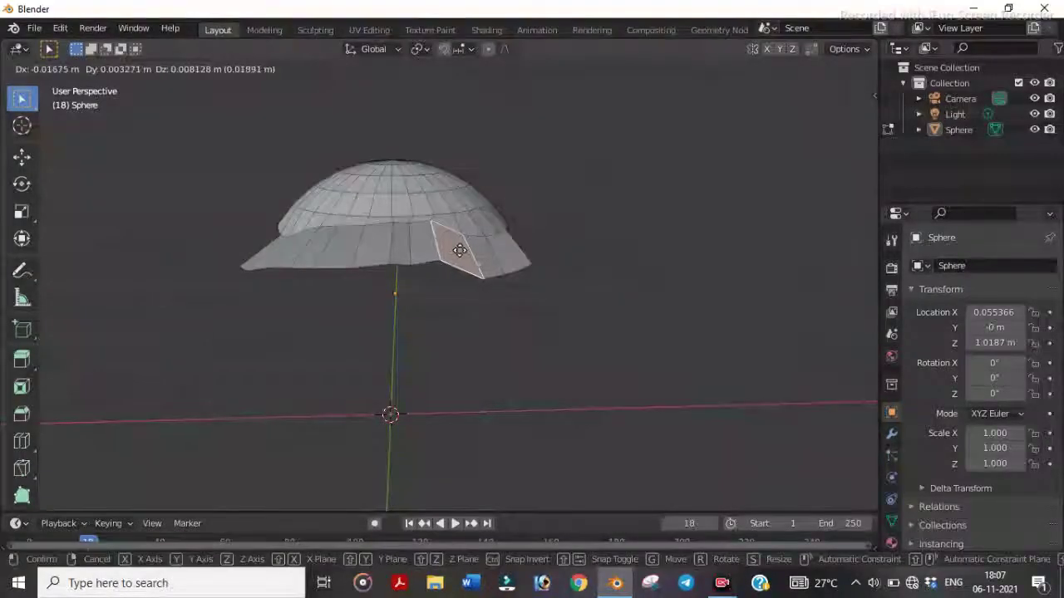
{"action": "left_click", "coordinate": [471, 255]}
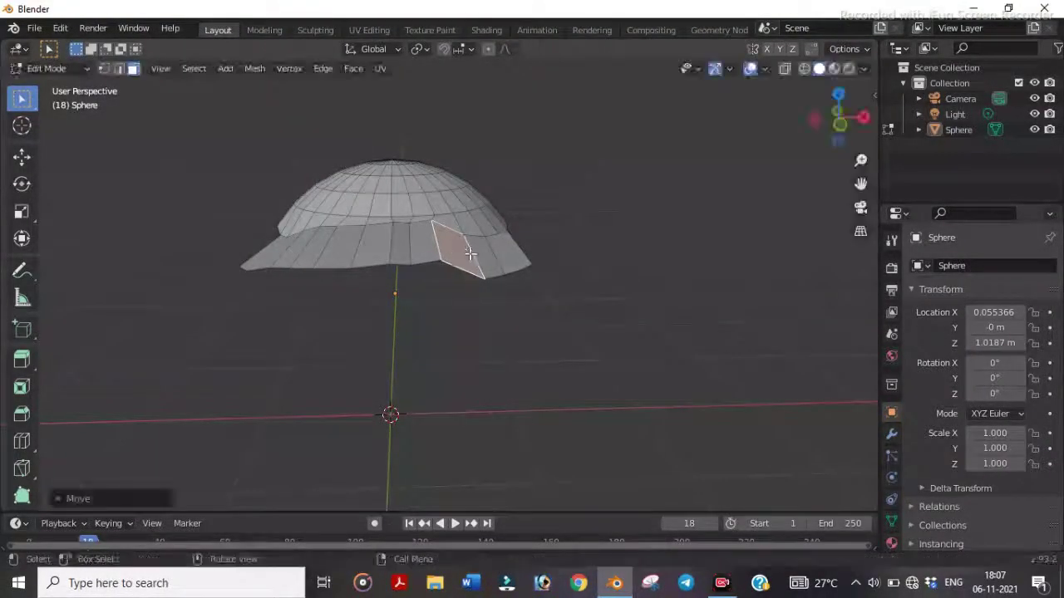
{"action": "key", "text": "g"}
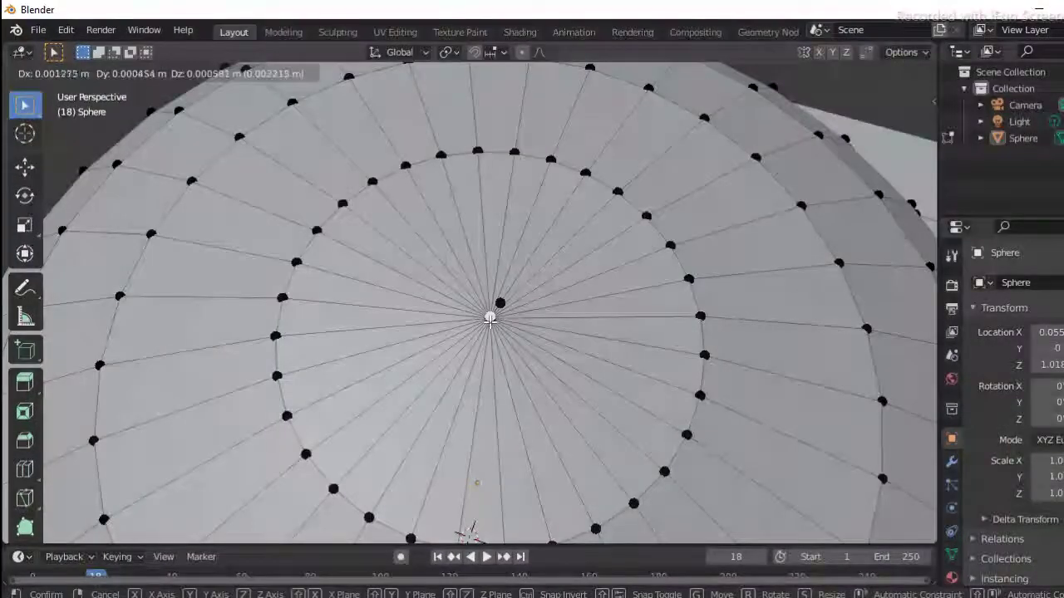
Step: Confirm the brim face position and box-select the faces around the dome's top pole
{"action": "left_click", "coordinate": [490, 317]}
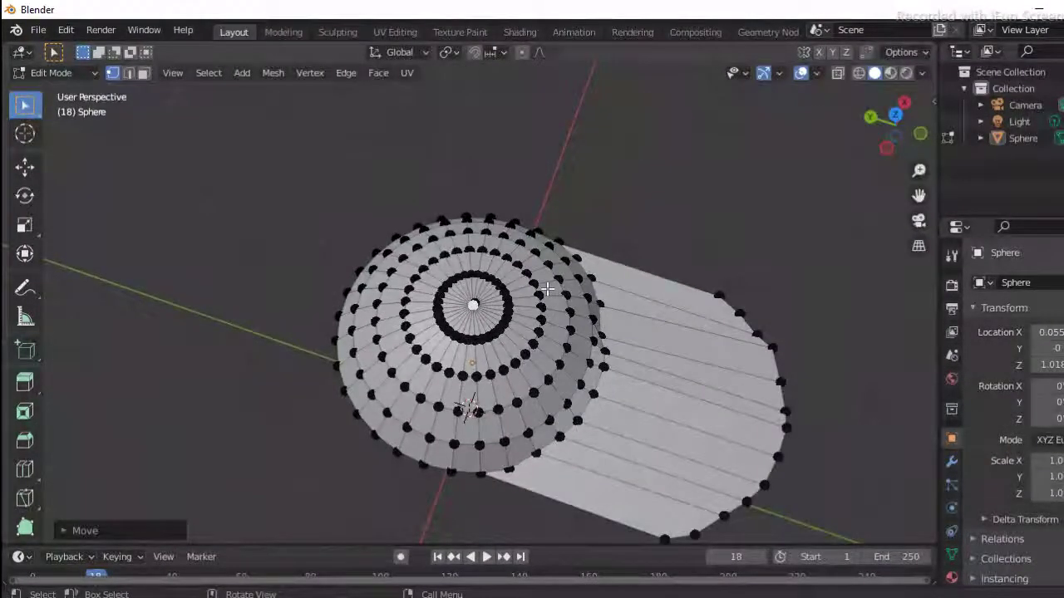
{"action": "scroll", "coordinate": [548, 288], "scroll_direction": "up", "scroll_amount": 4}
{"action": "scroll", "coordinate": [548, 289], "scroll_direction": "up", "scroll_amount": 2}
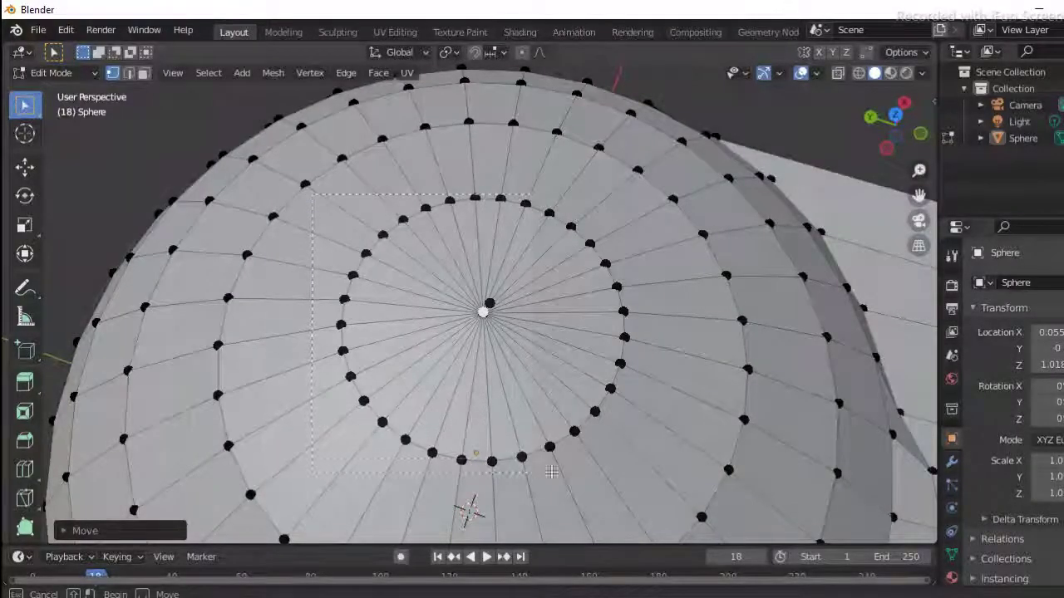
{"action": "mouse_move", "coordinate": [314, 196]}
{"action": "left_mouse_down"}
{"action": "mouse_move", "coordinate": [651, 486]}
{"action": "mouse_move", "coordinate": [665, 485]}
{"action": "left_mouse_up"}
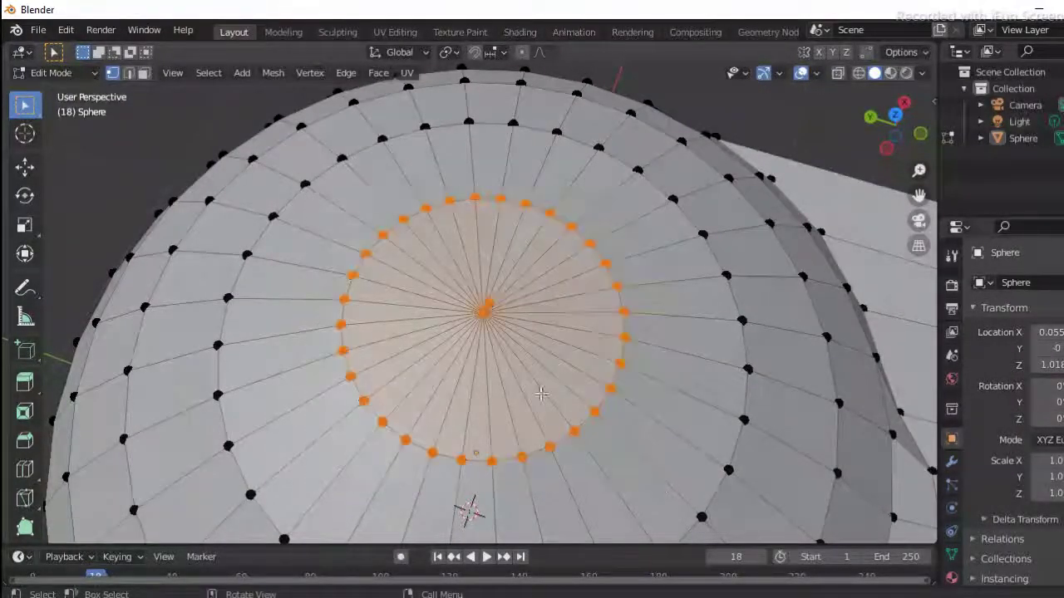
{"action": "scroll", "coordinate": [531, 370], "scroll_direction": "down", "scroll_amount": 2}
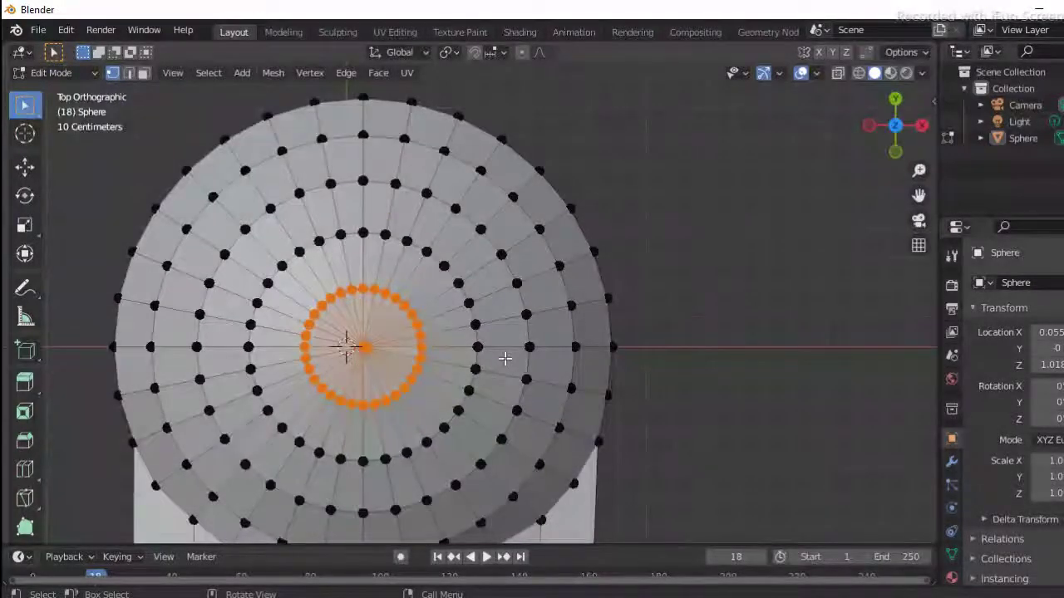
Step: From the front view, raise the top pole faces slightly upward along Z
{"action": "key", "text": "KP_1"}
{"action": "scroll", "coordinate": [506, 358], "scroll_direction": "down", "scroll_amount": 1}
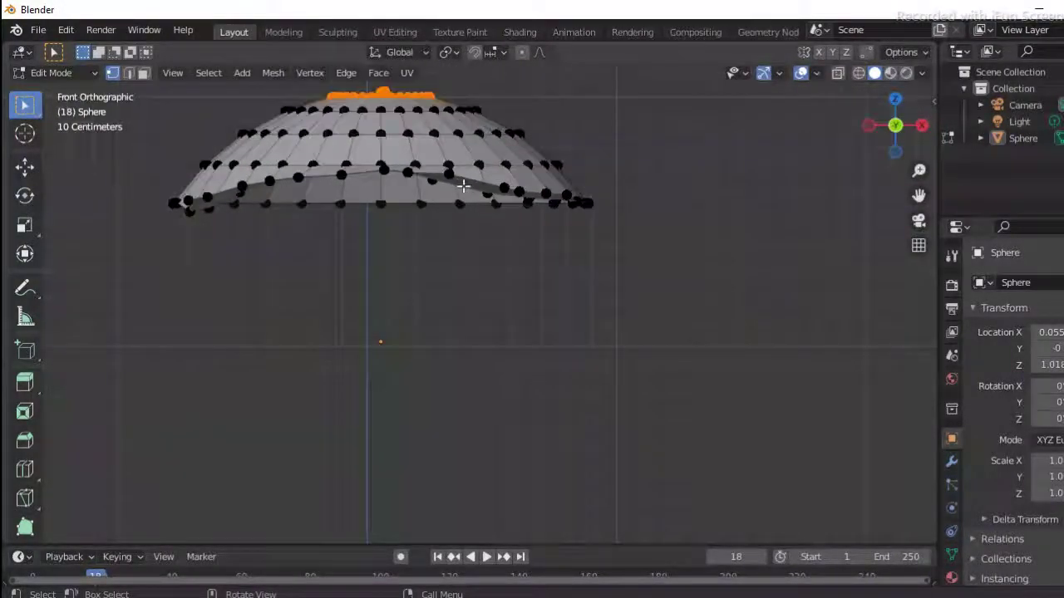
{"action": "middle_click_drag", "start_coordinate": [461, 191], "coordinate": [493, 308], "text": "shift"}
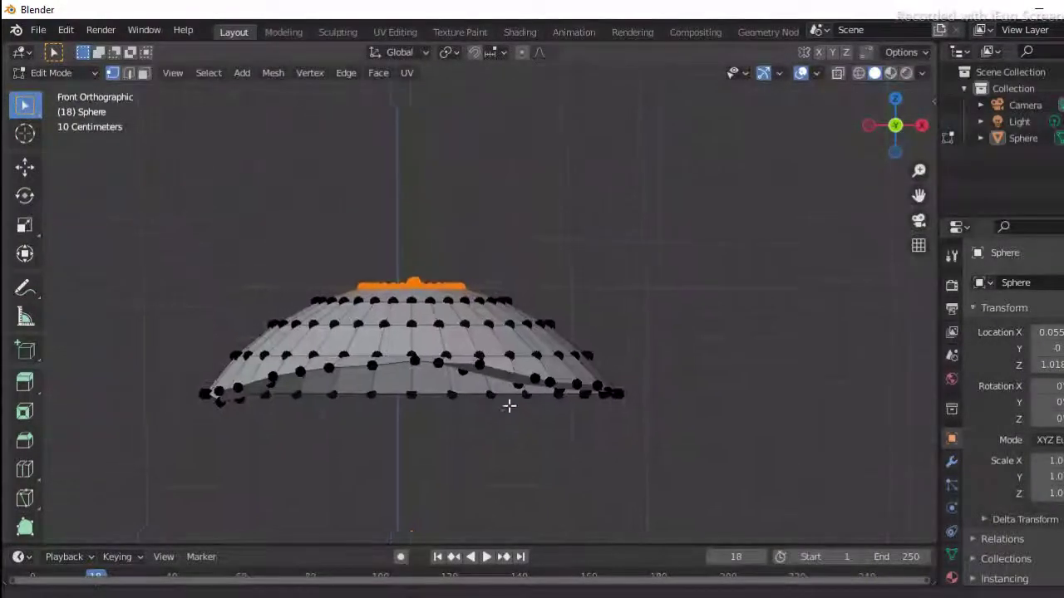
{"action": "scroll", "coordinate": [497, 309], "scroll_direction": "up", "scroll_amount": 1}
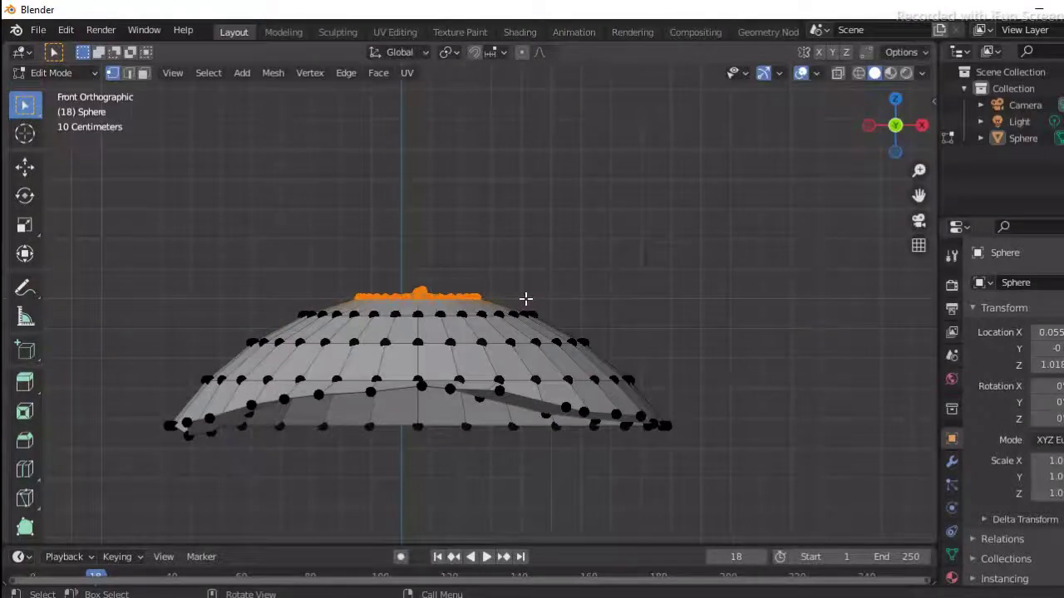
{"action": "key", "text": "g"}
{"action": "key", "text": "z"}
{"action": "key", "text": "z"}
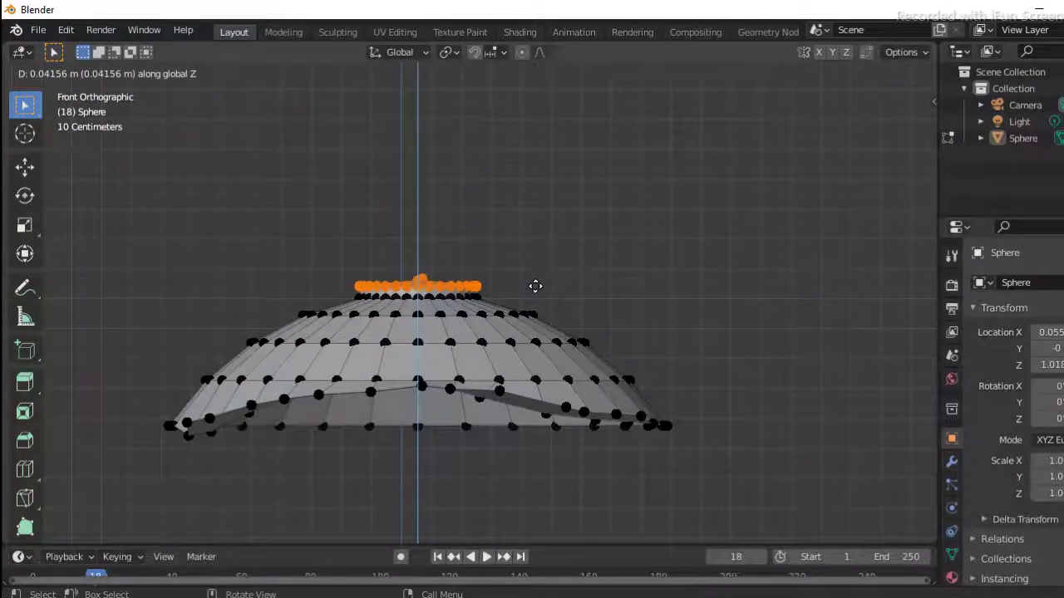
{"action": "left_click", "coordinate": [536, 281]}
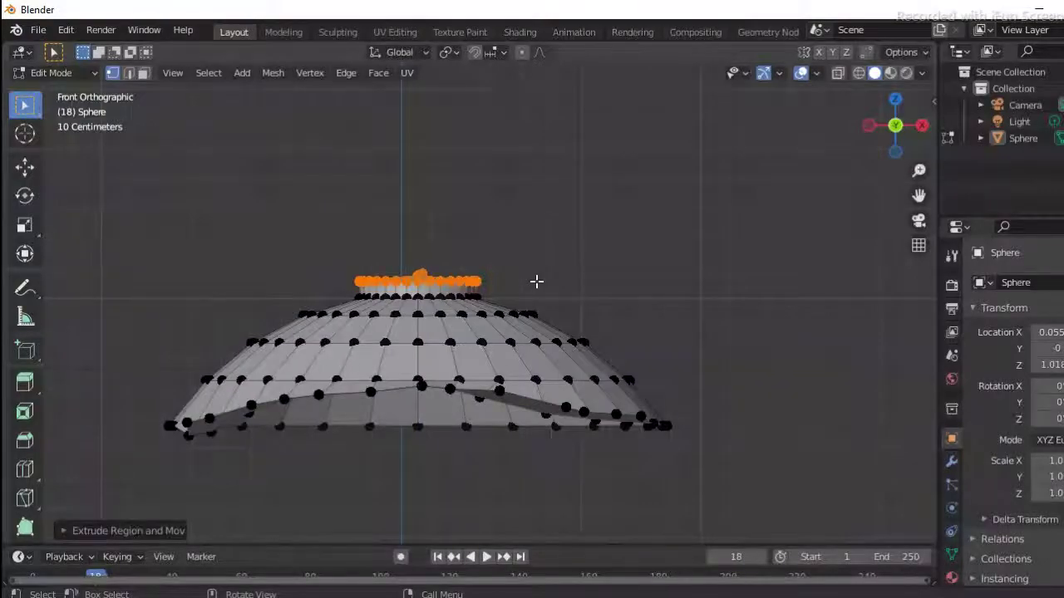
{"action": "mouse_move", "coordinate": [536, 281]}
{"action": "middle_mouse_down"}
{"action": "mouse_move", "coordinate": [573, 377]}
{"action": "mouse_move", "coordinate": [564, 360]}
{"action": "middle_mouse_up"}
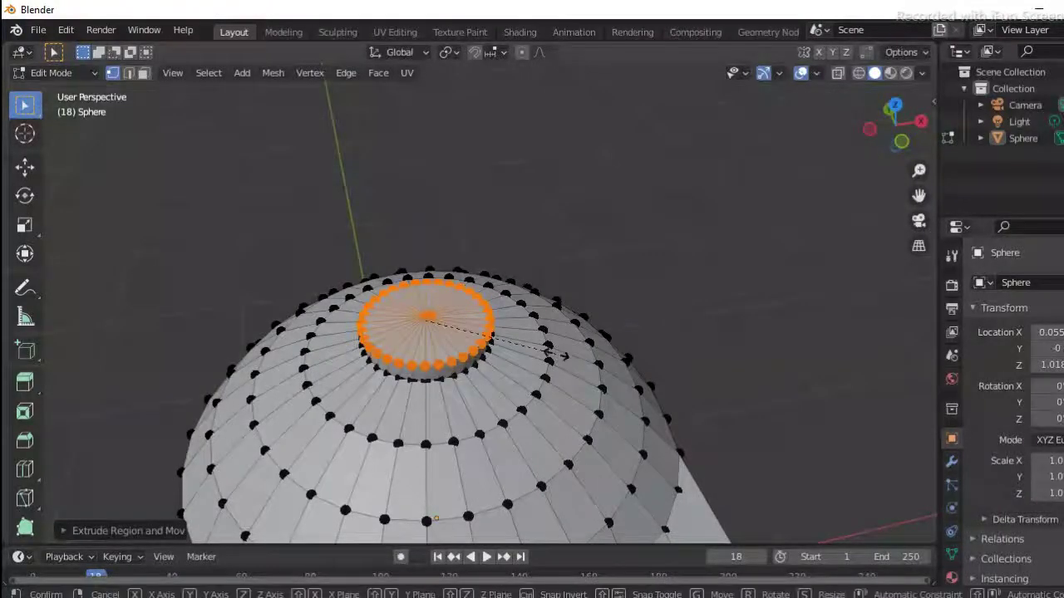
Step: Shrink the top circle of faces, extrude and scale it into a small button, then deselect
{"action": "key", "text": "s"}
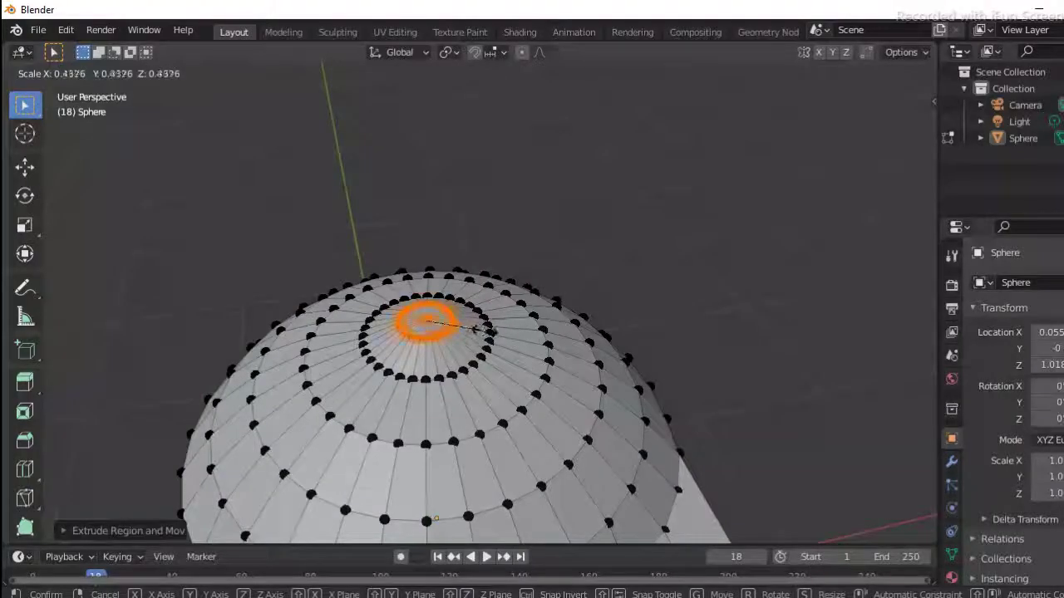
{"action": "left_click", "coordinate": [489, 332]}
{"action": "key", "text": "e"}
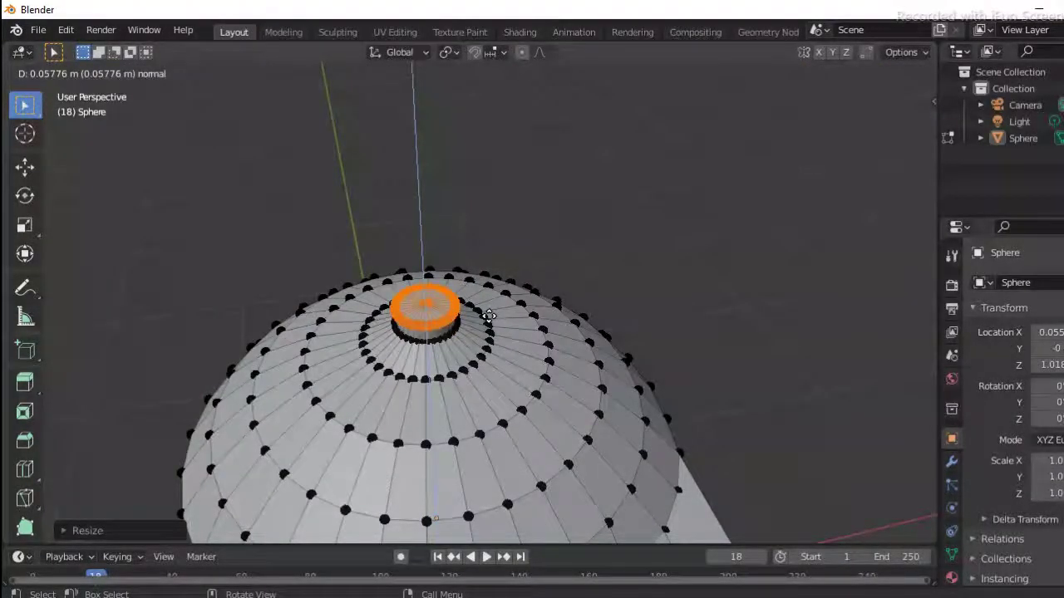
{"action": "right_click", "coordinate": [489, 317]}
{"action": "key", "text": "s"}
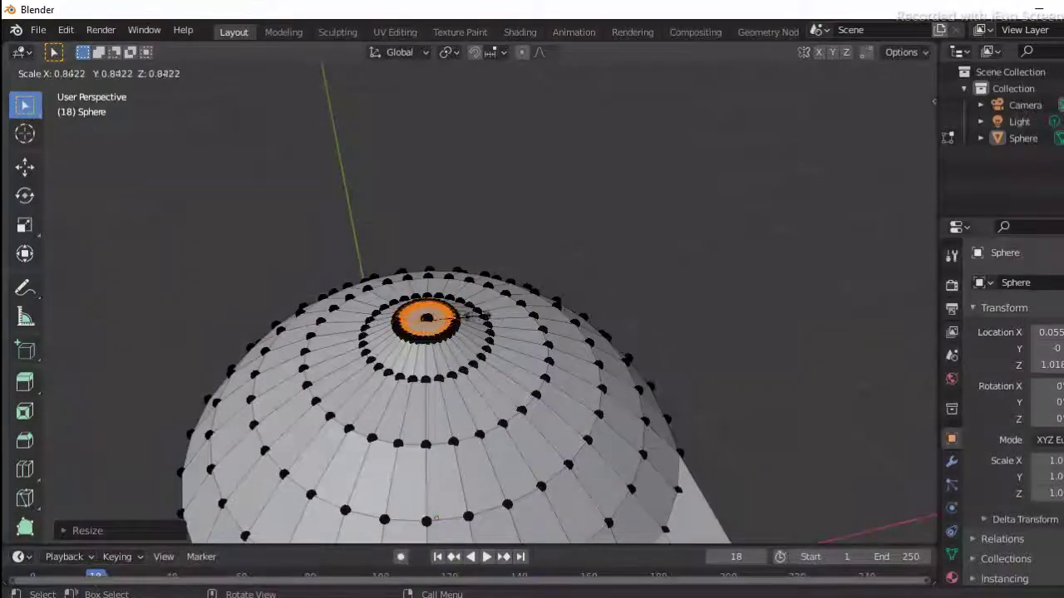
{"action": "left_click", "coordinate": [441, 317]}
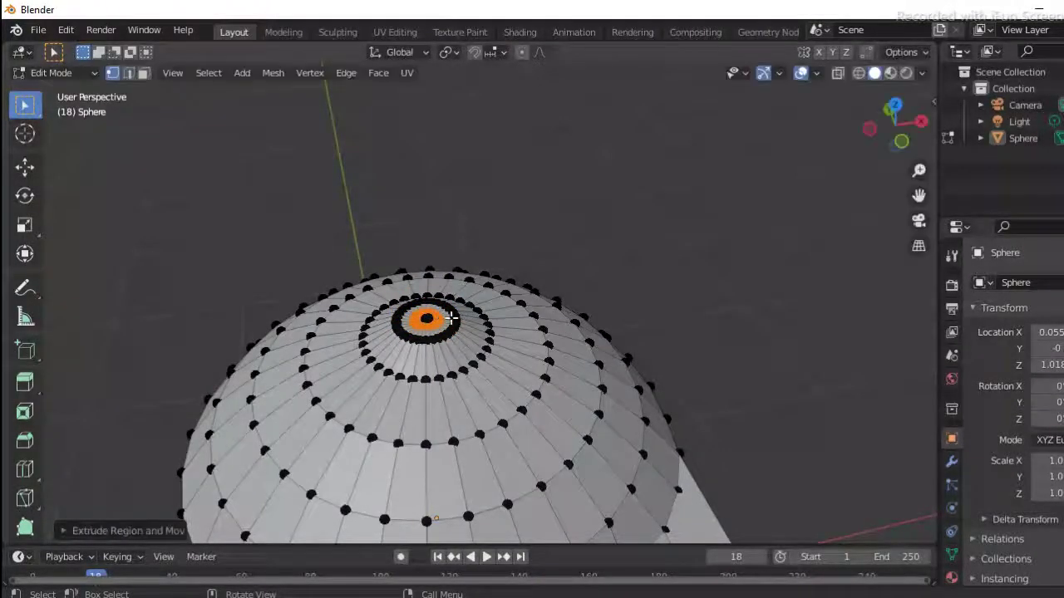
{"action": "left_click", "coordinate": [639, 253]}
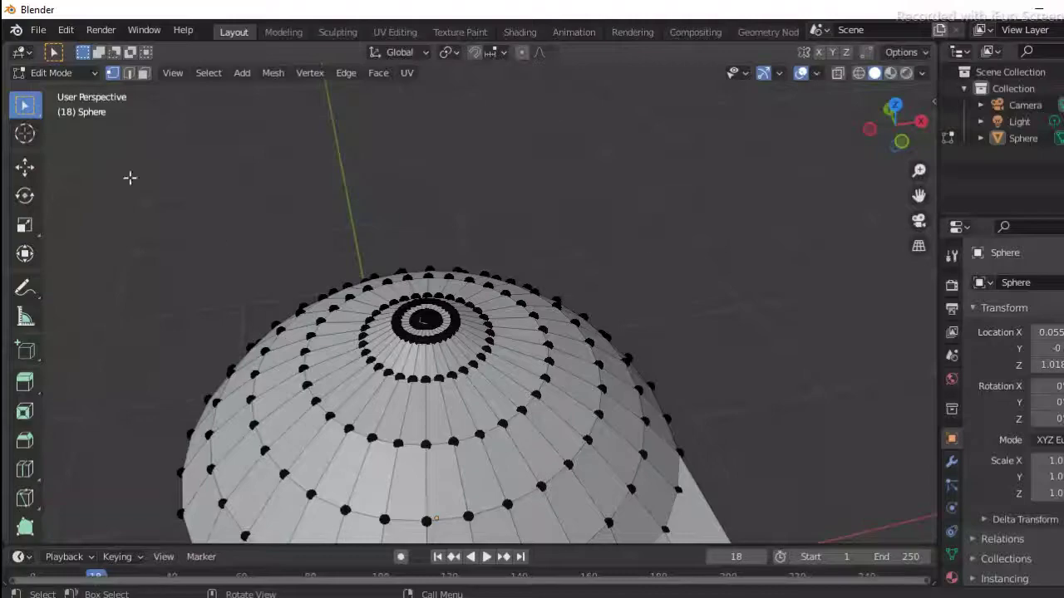
Step: Switch back to Object Mode and orbit to view the cap from below and side-on
{"action": "left_click", "coordinate": [54, 73]}
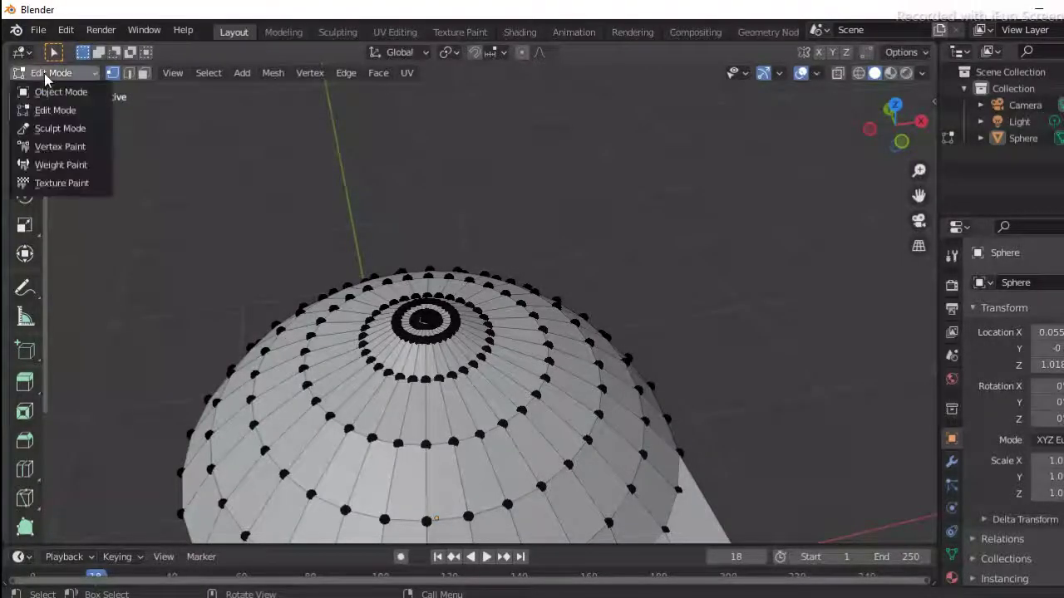
{"action": "left_click", "coordinate": [66, 94]}
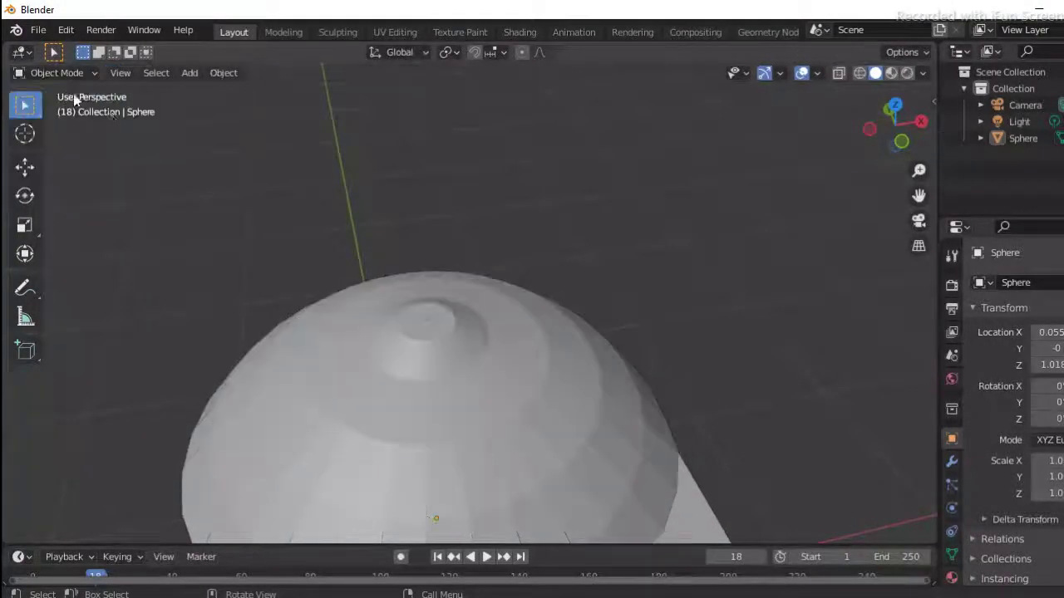
{"action": "mouse_move", "coordinate": [620, 380]}
{"action": "middle_mouse_down"}
{"action": "mouse_move", "coordinate": [541, 298]}
{"action": "mouse_move", "coordinate": [605, 290]}
{"action": "mouse_move", "coordinate": [584, 302]}
{"action": "mouse_move", "coordinate": [641, 307]}
{"action": "mouse_move", "coordinate": [757, 295]}
{"action": "mouse_move", "coordinate": [503, 317]}
{"action": "mouse_move", "coordinate": [474, 340]}
{"action": "mouse_move", "coordinate": [652, 362]}
{"action": "mouse_move", "coordinate": [510, 353]}
{"action": "mouse_move", "coordinate": [594, 385]}
{"action": "mouse_move", "coordinate": [553, 373]}
{"action": "mouse_move", "coordinate": [554, 344]}
{"action": "mouse_move", "coordinate": [514, 346]}
{"action": "middle_mouse_up"}
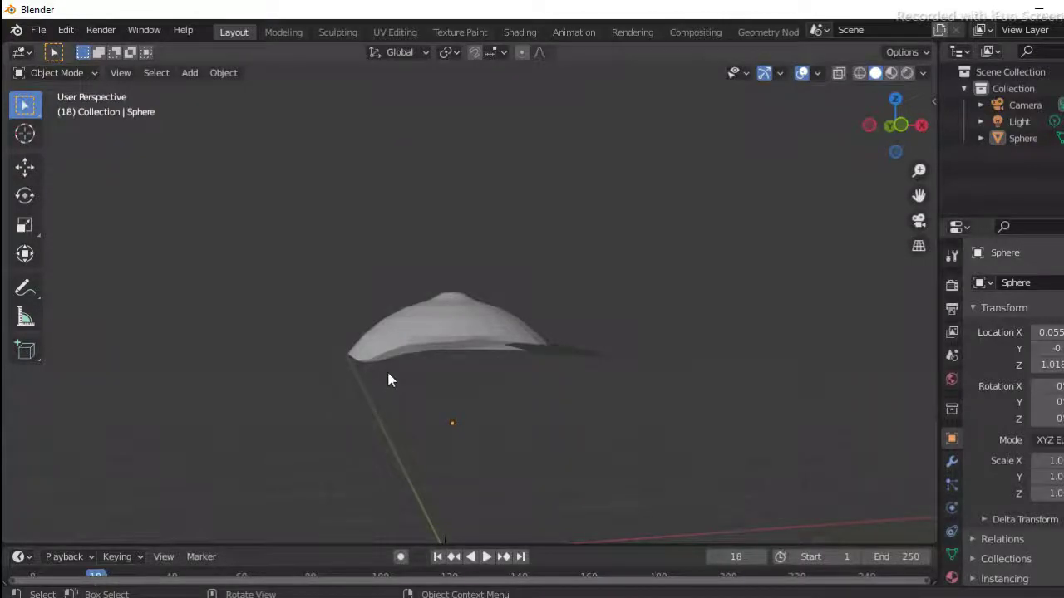
{"action": "mouse_move", "coordinate": [378, 354]}
{"action": "middle_mouse_down"}
{"action": "mouse_move", "coordinate": [485, 335]}
{"action": "mouse_move", "coordinate": [543, 355]}
{"action": "mouse_move", "coordinate": [491, 361]}
{"action": "mouse_move", "coordinate": [418, 346]}
{"action": "mouse_move", "coordinate": [435, 356]}
{"action": "mouse_move", "coordinate": [433, 337]}
{"action": "mouse_move", "coordinate": [458, 340]}
{"action": "mouse_move", "coordinate": [489, 318]}
{"action": "mouse_move", "coordinate": [458, 330]}
{"action": "mouse_move", "coordinate": [474, 320]}
{"action": "middle_mouse_up"}
{"action": "scroll", "coordinate": [432, 333], "scroll_direction": "up", "scroll_amount": 2}
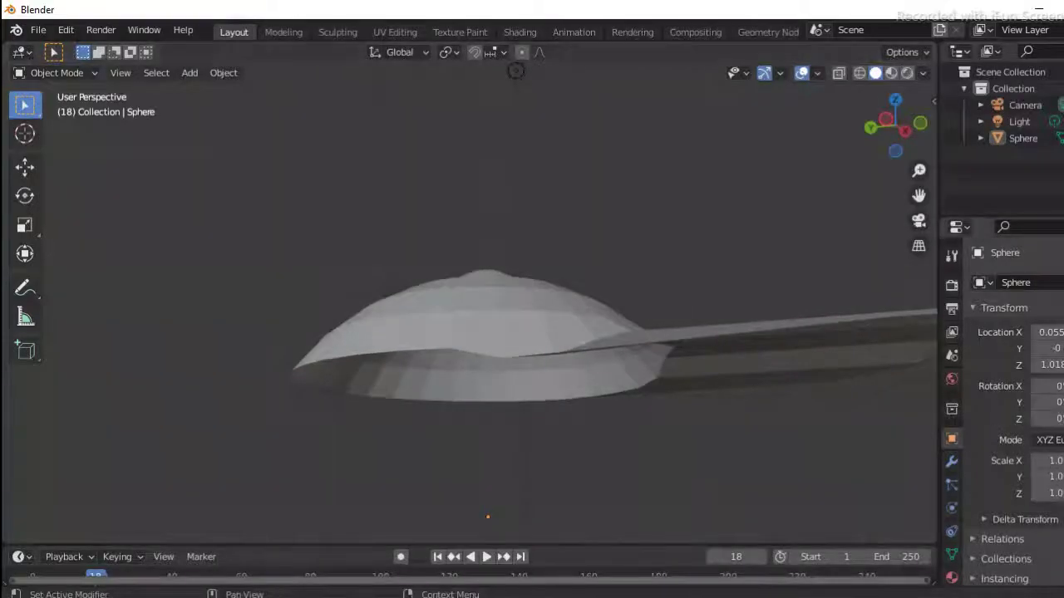
Step: Add a Solidify modifier to the cap in Modifier Properties
{"action": "left_click", "coordinate": [952, 463]}
{"action": "left_click", "coordinate": [599, 349]}
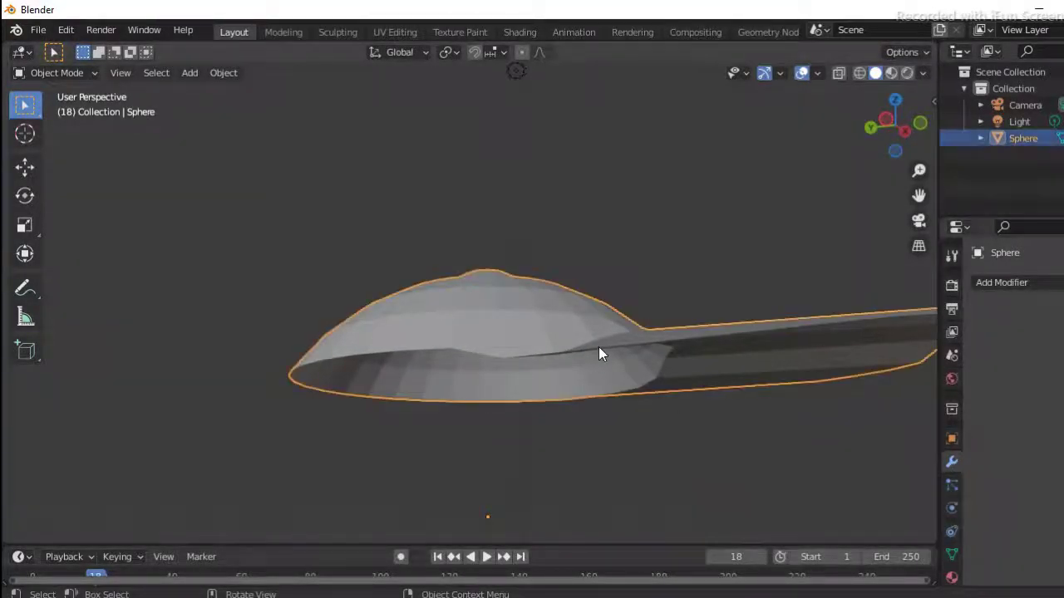
{"action": "left_click", "coordinate": [997, 284]}
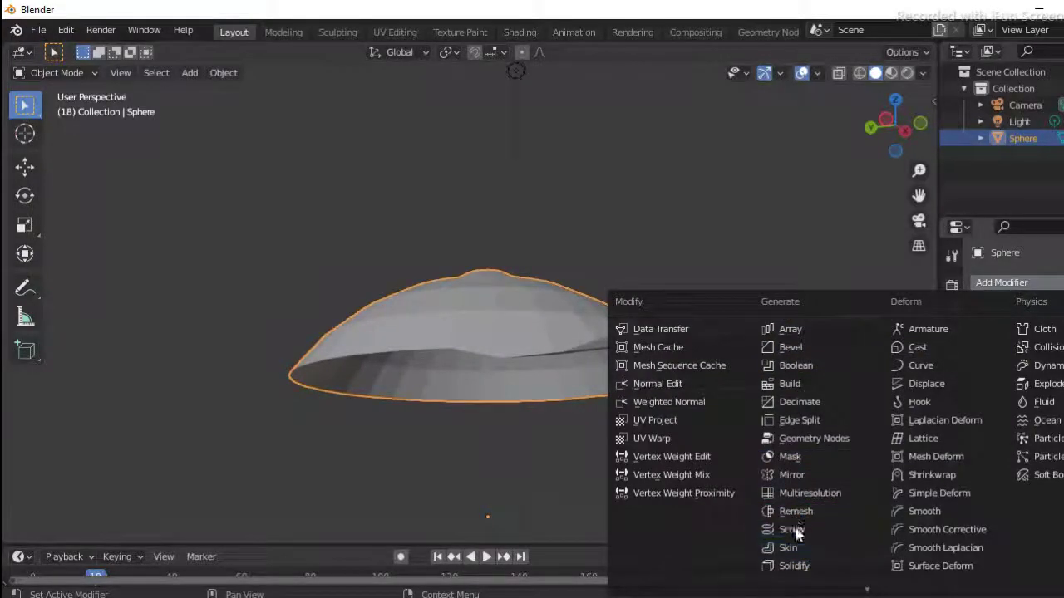
{"action": "left_click", "coordinate": [798, 566]}
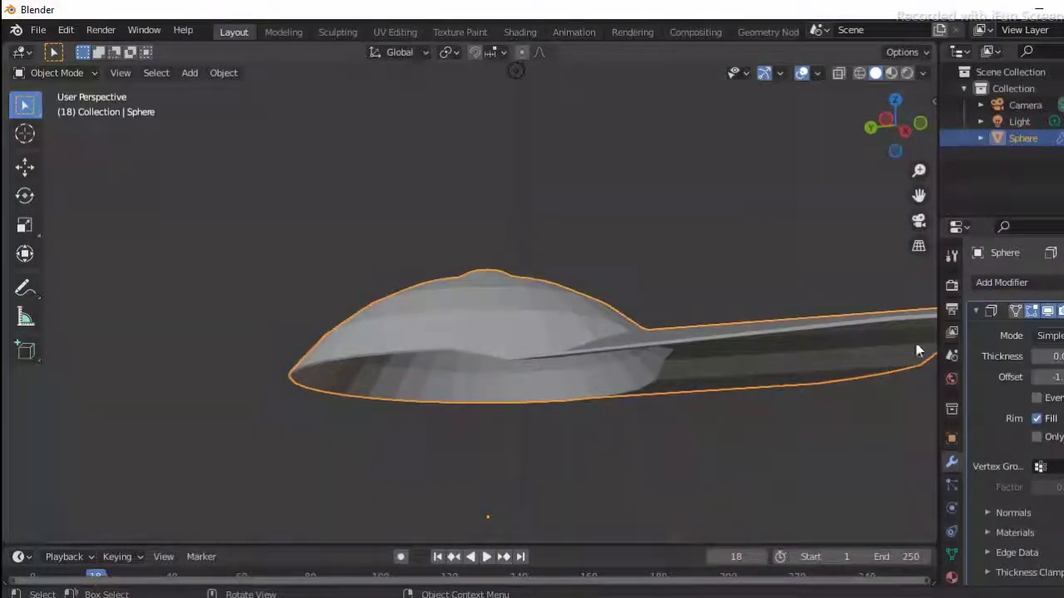
Step: Set the Solidify thickness to 0.02 m
{"action": "left_click", "coordinate": [1037, 356]}
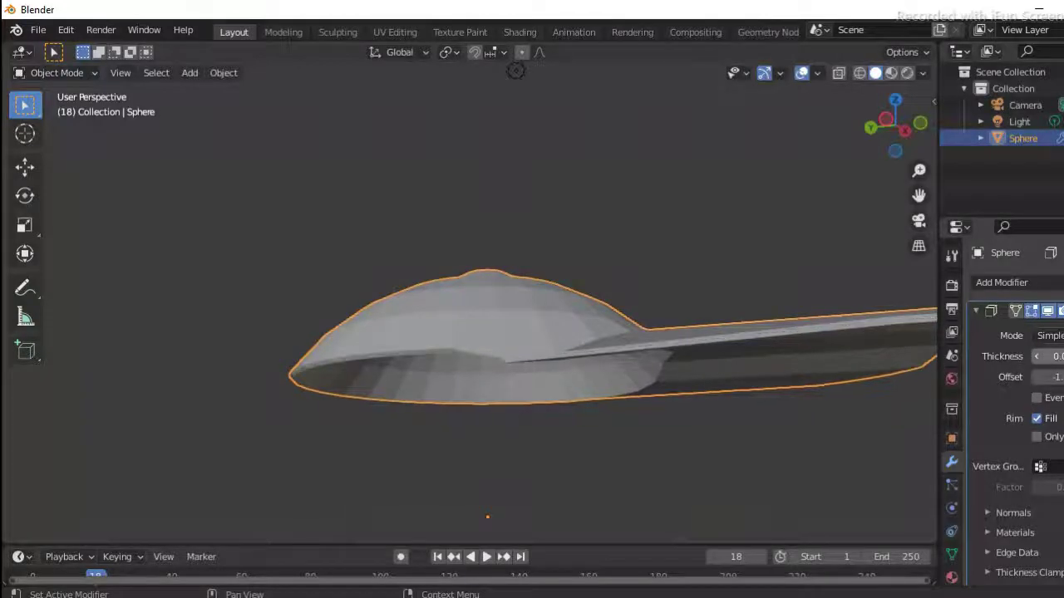
{"action": "left_click", "coordinate": [1036, 356]}
{"action": "left_click", "coordinate": [1037, 356]}
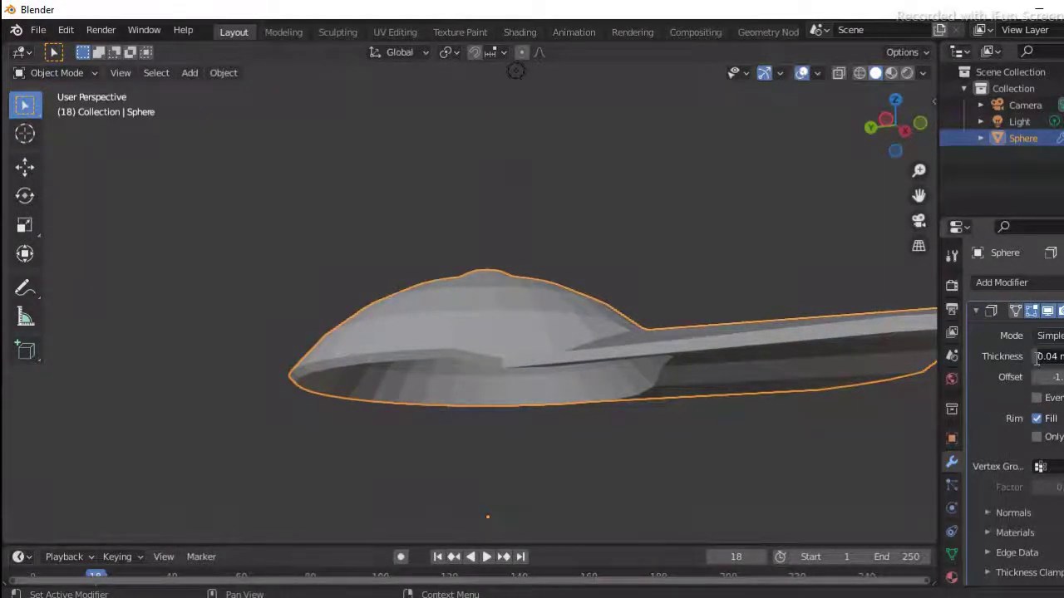
{"action": "key", "text": "Return"}
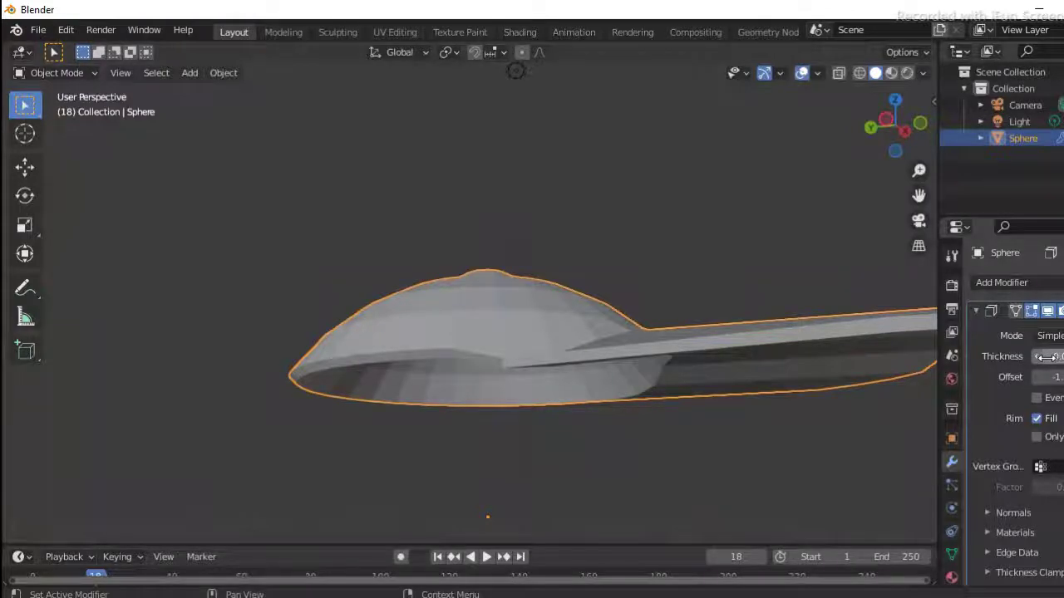
{"action": "left_click", "coordinate": [1038, 357]}
{"action": "left_click", "coordinate": [1040, 358]}
{"action": "left_click", "coordinate": [1040, 359]}
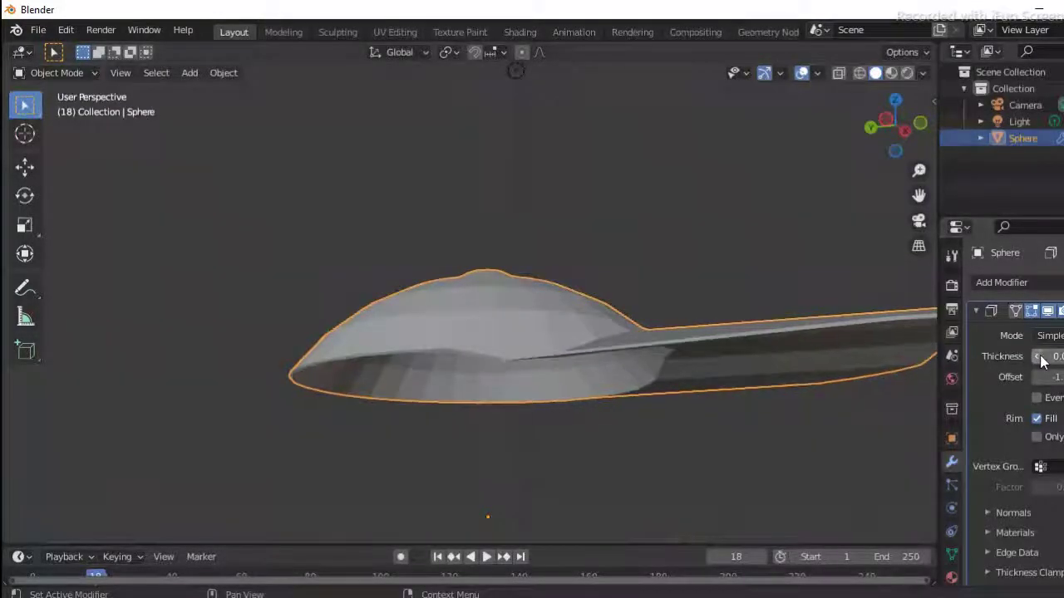
{"action": "left_click", "coordinate": [1038, 357]}
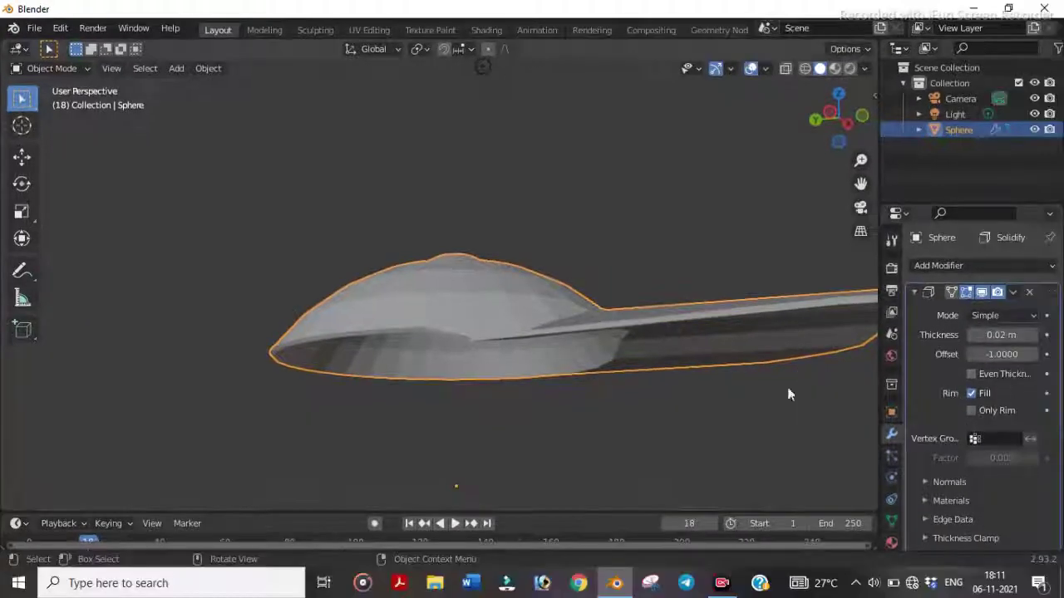
Step: Add a Subdivision Surface modifier to smooth the cap
{"action": "left_click", "coordinate": [790, 392]}
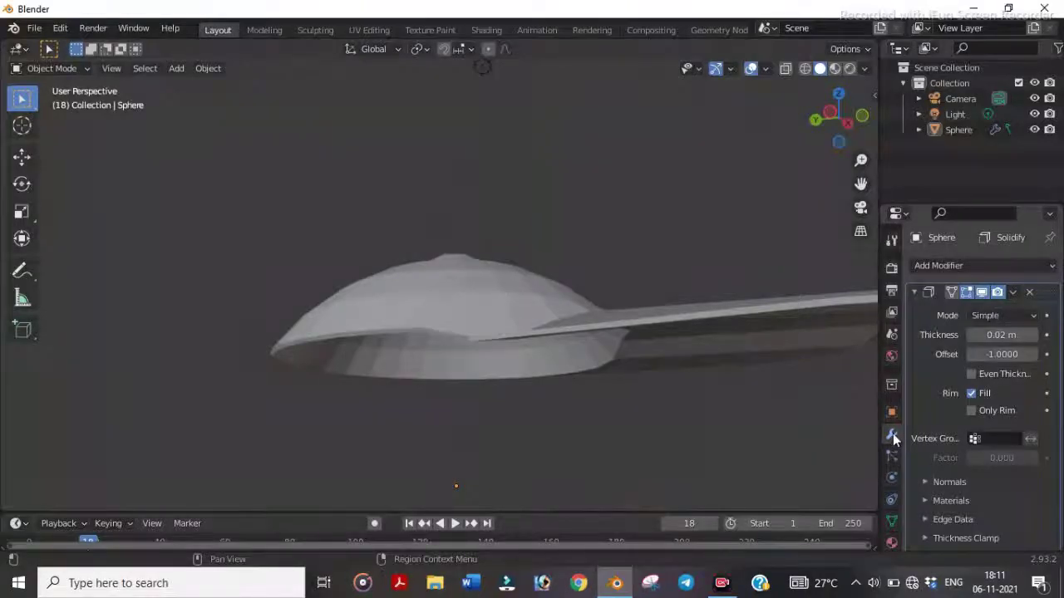
{"action": "left_click", "coordinate": [931, 268]}
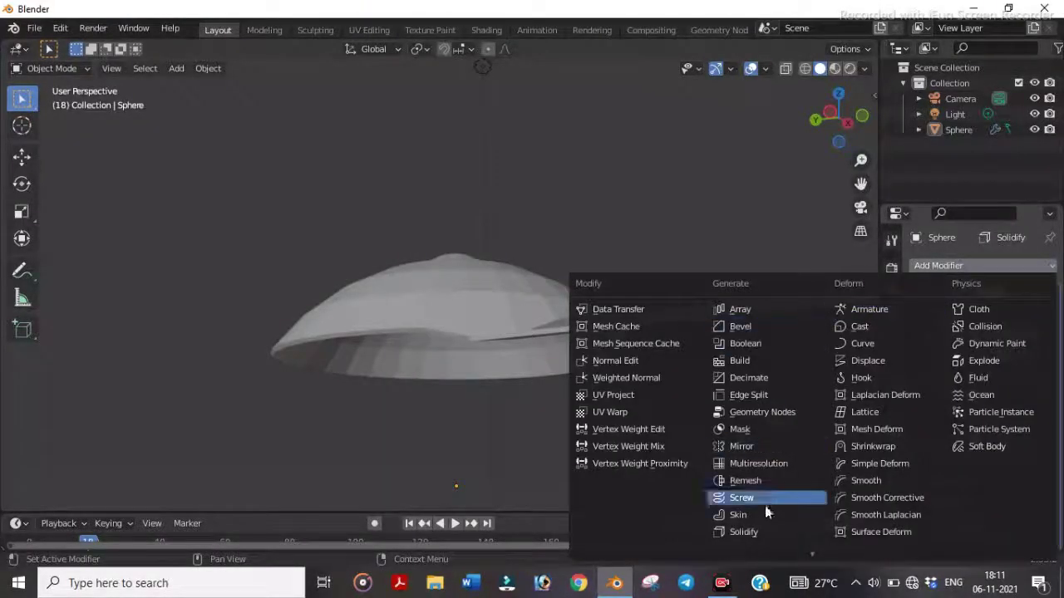
{"action": "scroll", "coordinate": [763, 532], "scroll_direction": "down", "scroll_amount": 2}
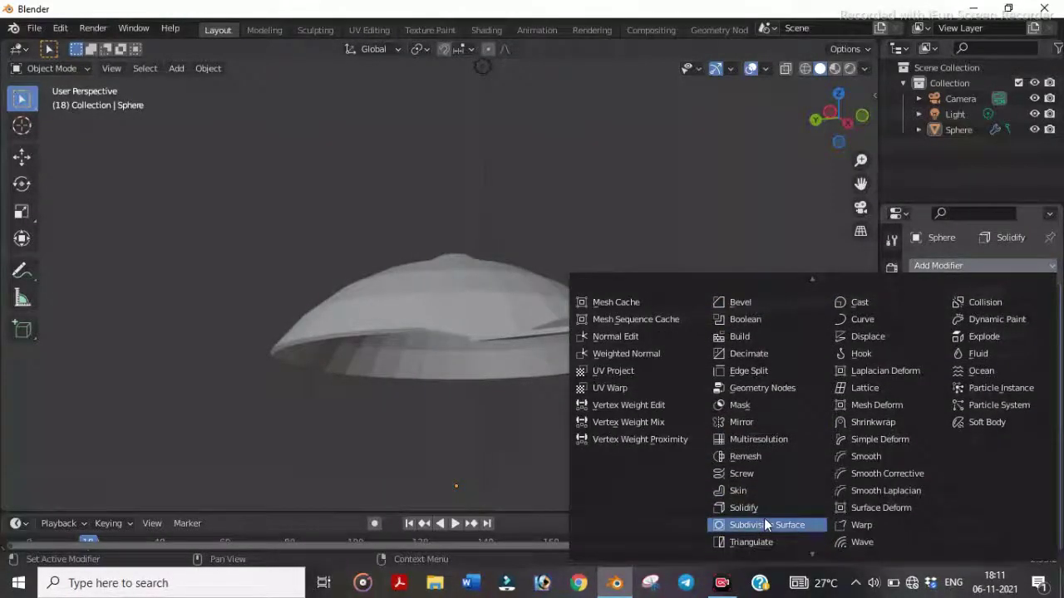
{"action": "left_click", "coordinate": [765, 524]}
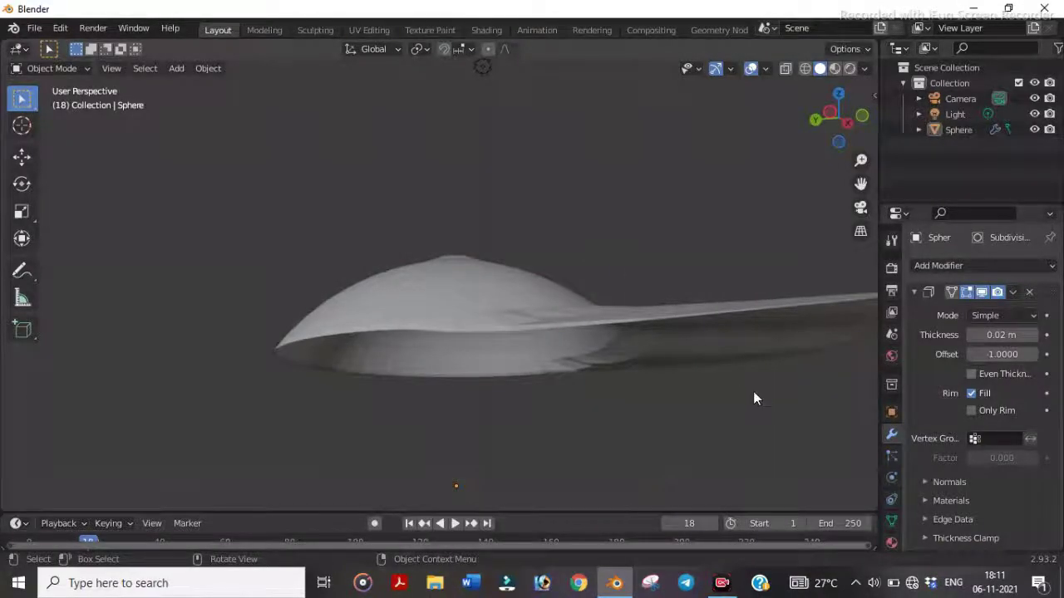
Step: Orbit and zoom around the smoothed cap to inspect its shape
{"action": "mouse_move", "coordinate": [536, 377]}
{"action": "middle_mouse_down"}
{"action": "mouse_move", "coordinate": [407, 412]}
{"action": "mouse_move", "coordinate": [468, 375]}
{"action": "mouse_move", "coordinate": [470, 386]}
{"action": "mouse_move", "coordinate": [458, 361]}
{"action": "mouse_move", "coordinate": [430, 360]}
{"action": "mouse_move", "coordinate": [430, 373]}
{"action": "mouse_move", "coordinate": [466, 411]}
{"action": "mouse_move", "coordinate": [589, 446]}
{"action": "mouse_move", "coordinate": [756, 418]}
{"action": "mouse_move", "coordinate": [456, 399]}
{"action": "mouse_move", "coordinate": [606, 302]}
{"action": "mouse_move", "coordinate": [717, 289]}
{"action": "mouse_move", "coordinate": [718, 239]}
{"action": "mouse_move", "coordinate": [530, 253]}
{"action": "mouse_move", "coordinate": [404, 288]}
{"action": "mouse_move", "coordinate": [489, 387]}
{"action": "mouse_move", "coordinate": [587, 403]}
{"action": "mouse_move", "coordinate": [550, 345]}
{"action": "mouse_move", "coordinate": [694, 365]}
{"action": "mouse_move", "coordinate": [680, 420]}
{"action": "mouse_move", "coordinate": [507, 435]}
{"action": "mouse_move", "coordinate": [366, 374]}
{"action": "mouse_move", "coordinate": [435, 352]}
{"action": "mouse_move", "coordinate": [534, 375]}
{"action": "mouse_move", "coordinate": [538, 316]}
{"action": "middle_mouse_up"}
{"action": "scroll", "coordinate": [416, 293], "scroll_direction": "up", "scroll_amount": 3}
{"action": "scroll", "coordinate": [416, 292], "scroll_direction": "up", "scroll_amount": 2}
{"action": "scroll", "coordinate": [416, 293], "scroll_direction": "down", "scroll_amount": 5}
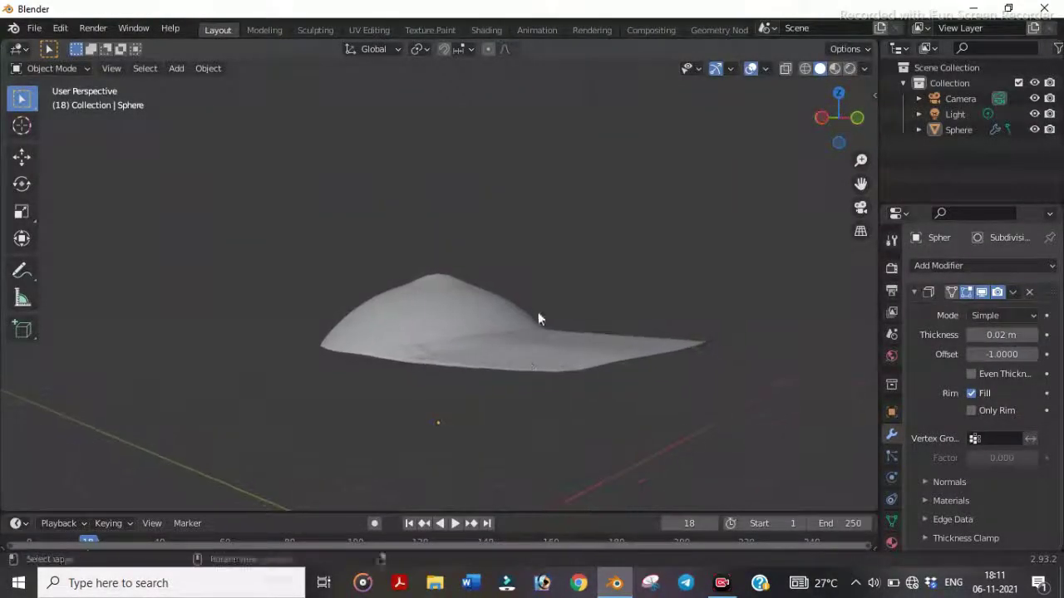
Step: Turn off the viewport overlays and orbit the clean cap to look down on it
{"action": "left_click", "coordinate": [749, 70]}
{"action": "mouse_move", "coordinate": [721, 230]}
{"action": "middle_mouse_down"}
{"action": "mouse_move", "coordinate": [657, 297]}
{"action": "mouse_move", "coordinate": [359, 297]}
{"action": "mouse_move", "coordinate": [344, 235]}
{"action": "mouse_move", "coordinate": [532, 202]}
{"action": "mouse_move", "coordinate": [629, 357]}
{"action": "mouse_move", "coordinate": [404, 380]}
{"action": "mouse_move", "coordinate": [598, 446]}
{"action": "mouse_move", "coordinate": [735, 339]}
{"action": "mouse_move", "coordinate": [729, 304]}
{"action": "mouse_move", "coordinate": [584, 374]}
{"action": "middle_mouse_up"}
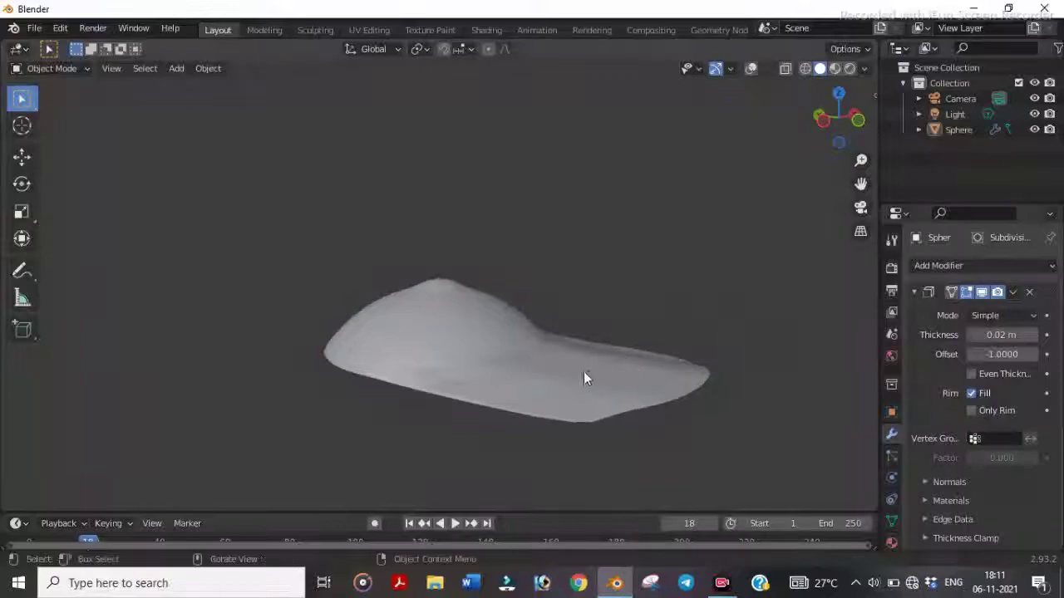
{"action": "scroll", "coordinate": [555, 371], "scroll_direction": "up", "scroll_amount": 3}
{"action": "scroll", "coordinate": [549, 371], "scroll_direction": "up", "scroll_amount": 3}
{"action": "scroll", "coordinate": [547, 375], "scroll_direction": "down", "scroll_amount": 5}
{"action": "mouse_move", "coordinate": [557, 408]}
{"action": "middle_mouse_down"}
{"action": "mouse_move", "coordinate": [629, 427]}
{"action": "mouse_move", "coordinate": [604, 378]}
{"action": "mouse_move", "coordinate": [650, 378]}
{"action": "mouse_move", "coordinate": [613, 349]}
{"action": "middle_mouse_up"}
{"action": "scroll", "coordinate": [615, 356], "scroll_direction": "up", "scroll_amount": 4}
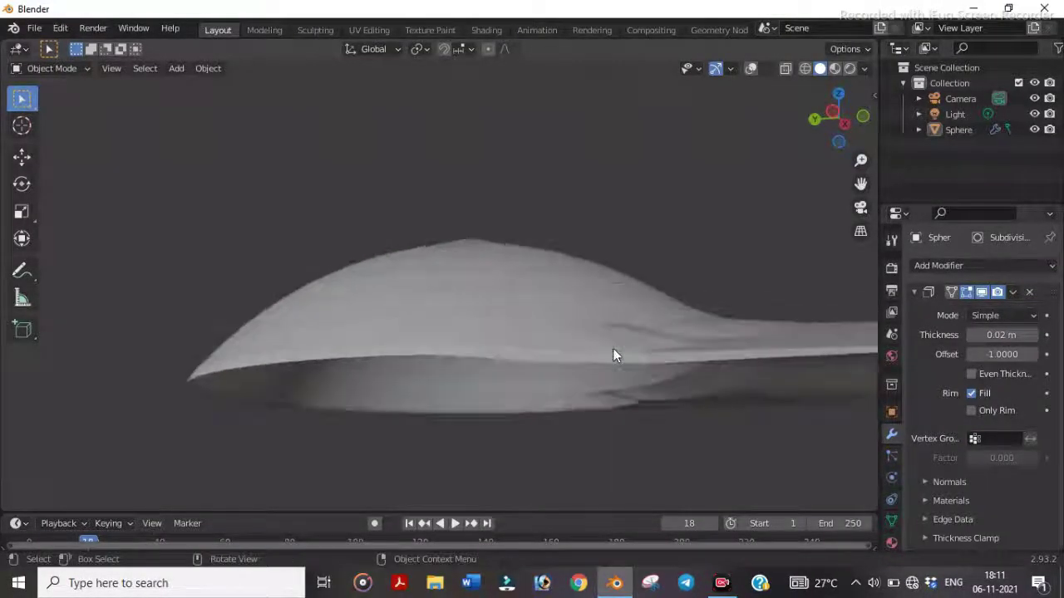
{"action": "mouse_move", "coordinate": [592, 389]}
{"action": "middle_mouse_down"}
{"action": "mouse_move", "coordinate": [590, 413]}
{"action": "mouse_move", "coordinate": [305, 418]}
{"action": "mouse_move", "coordinate": [363, 357]}
{"action": "mouse_move", "coordinate": [411, 331]}
{"action": "mouse_move", "coordinate": [574, 391]}
{"action": "mouse_move", "coordinate": [534, 340]}
{"action": "mouse_move", "coordinate": [653, 394]}
{"action": "mouse_move", "coordinate": [527, 408]}
{"action": "mouse_move", "coordinate": [261, 333]}
{"action": "mouse_move", "coordinate": [593, 224]}
{"action": "mouse_move", "coordinate": [670, 404]}
{"action": "mouse_move", "coordinate": [567, 413]}
{"action": "mouse_move", "coordinate": [427, 404]}
{"action": "mouse_move", "coordinate": [570, 404]}
{"action": "mouse_move", "coordinate": [568, 365]}
{"action": "middle_mouse_up"}
{"action": "scroll", "coordinate": [530, 344], "scroll_direction": "down", "scroll_amount": 3}
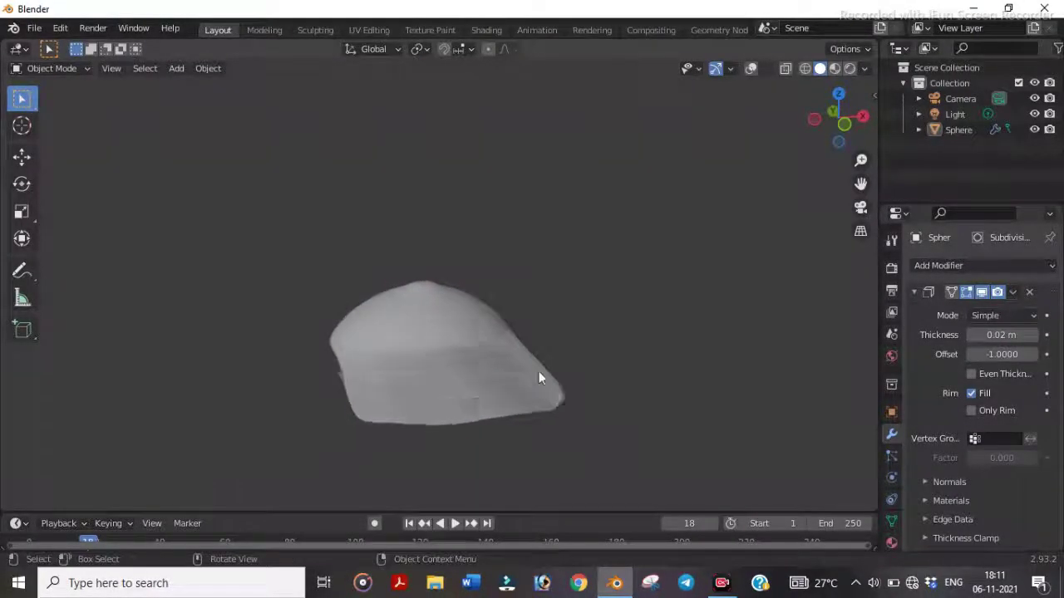
Step: Deselect the cap and view it from low, flat side angles
{"action": "scroll", "coordinate": [531, 376], "scroll_direction": "up", "scroll_amount": 4}
{"action": "scroll", "coordinate": [530, 384], "scroll_direction": "down", "scroll_amount": 4}
{"action": "mouse_move", "coordinate": [503, 357]}
{"action": "middle_mouse_down"}
{"action": "mouse_move", "coordinate": [717, 332]}
{"action": "mouse_move", "coordinate": [453, 399]}
{"action": "mouse_move", "coordinate": [274, 305]}
{"action": "mouse_move", "coordinate": [432, 230]}
{"action": "mouse_move", "coordinate": [565, 394]}
{"action": "mouse_move", "coordinate": [621, 355]}
{"action": "mouse_move", "coordinate": [138, 375]}
{"action": "mouse_move", "coordinate": [420, 384]}
{"action": "mouse_move", "coordinate": [469, 409]}
{"action": "mouse_move", "coordinate": [195, 430]}
{"action": "mouse_move", "coordinate": [539, 347]}
{"action": "mouse_move", "coordinate": [541, 280]}
{"action": "mouse_move", "coordinate": [602, 296]}
{"action": "mouse_move", "coordinate": [594, 311]}
{"action": "mouse_move", "coordinate": [577, 311]}
{"action": "middle_mouse_up"}
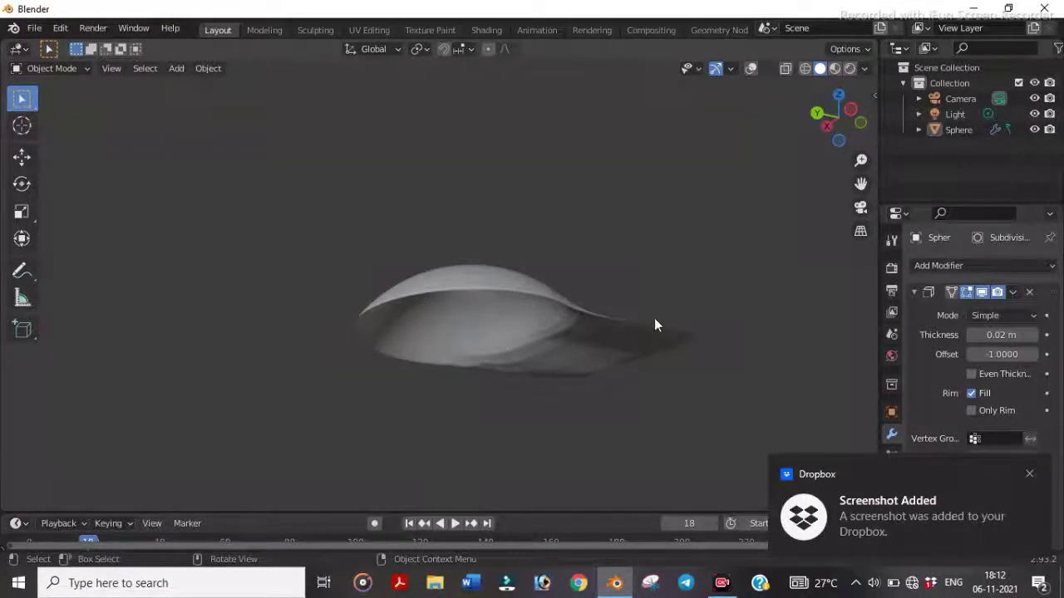
{"action": "scroll", "coordinate": [654, 325], "scroll_direction": "down", "scroll_amount": 1}
{"action": "mouse_move", "coordinate": [653, 325]}
{"action": "middle_mouse_down"}
{"action": "mouse_move", "coordinate": [313, 404]}
{"action": "mouse_move", "coordinate": [397, 437]}
{"action": "mouse_move", "coordinate": [266, 388]}
{"action": "mouse_move", "coordinate": [271, 403]}
{"action": "mouse_move", "coordinate": [441, 249]}
{"action": "mouse_move", "coordinate": [674, 253]}
{"action": "mouse_move", "coordinate": [599, 329]}
{"action": "middle_mouse_up"}
{"action": "scroll", "coordinate": [621, 310], "scroll_direction": "up", "scroll_amount": 1}
{"action": "scroll", "coordinate": [622, 310], "scroll_direction": "up", "scroll_amount": 1}
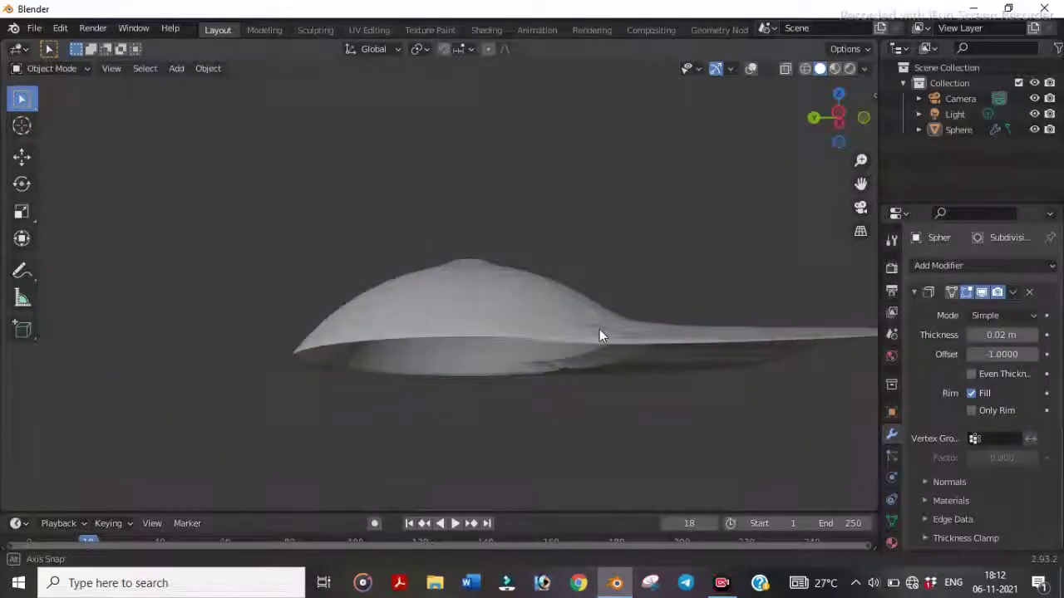
{"action": "mouse_move", "coordinate": [671, 308]}
{"action": "left_mouse_down"}
{"action": "mouse_move", "coordinate": [653, 325]}
{"action": "mouse_move", "coordinate": [682, 289]}
{"action": "left_mouse_up"}
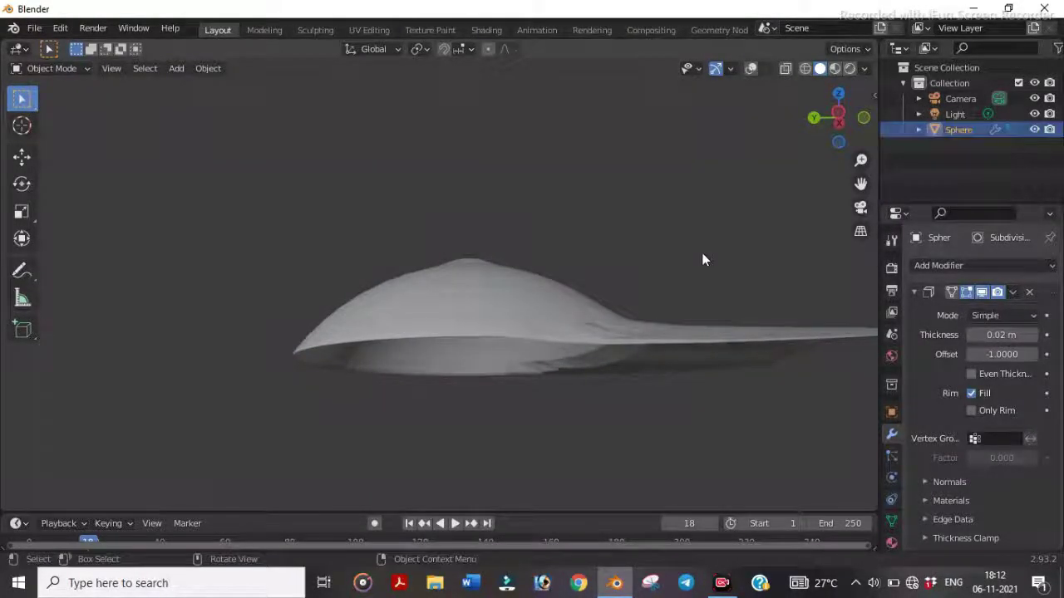
{"action": "left_click", "coordinate": [702, 260]}
{"action": "mouse_move", "coordinate": [703, 260]}
{"action": "middle_mouse_down"}
{"action": "mouse_move", "coordinate": [677, 268]}
{"action": "mouse_move", "coordinate": [607, 258]}
{"action": "mouse_move", "coordinate": [546, 209]}
{"action": "mouse_move", "coordinate": [536, 311]}
{"action": "mouse_move", "coordinate": [536, 301]}
{"action": "mouse_move", "coordinate": [550, 304]}
{"action": "mouse_move", "coordinate": [624, 380]}
{"action": "mouse_move", "coordinate": [788, 364]}
{"action": "mouse_move", "coordinate": [788, 349]}
{"action": "mouse_move", "coordinate": [743, 339]}
{"action": "mouse_move", "coordinate": [724, 313]}
{"action": "mouse_move", "coordinate": [763, 267]}
{"action": "mouse_move", "coordinate": [735, 315]}
{"action": "mouse_move", "coordinate": [648, 333]}
{"action": "mouse_move", "coordinate": [465, 325]}
{"action": "mouse_move", "coordinate": [418, 312]}
{"action": "mouse_move", "coordinate": [380, 283]}
{"action": "middle_mouse_up"}
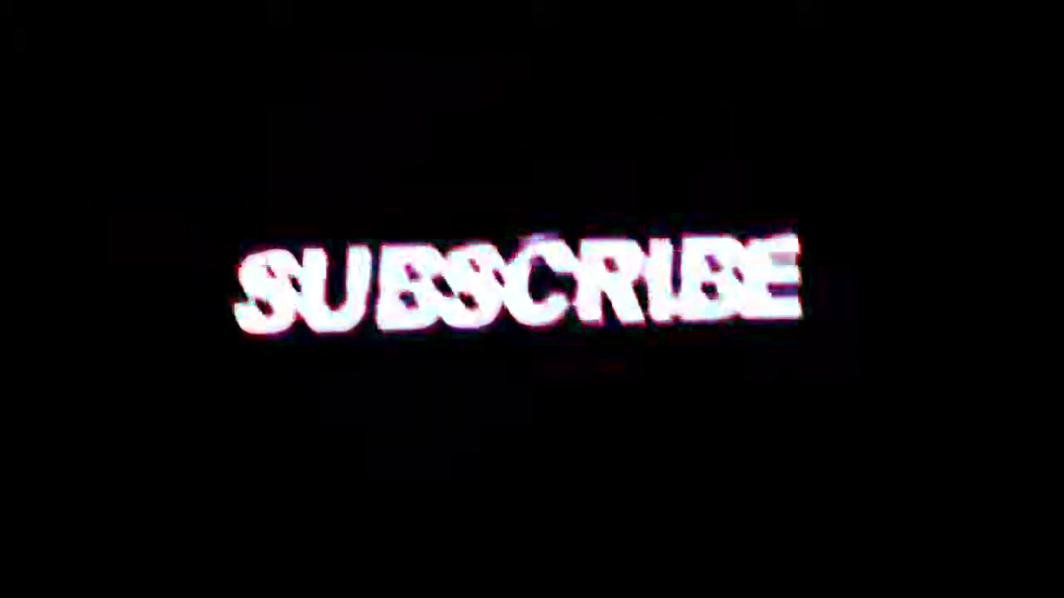